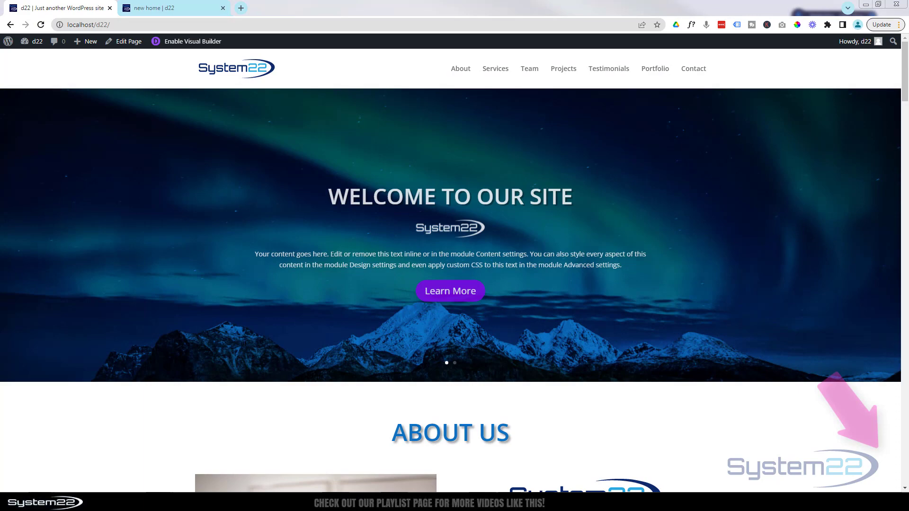
- Jump through the live site's About Us, Services, Team, Projects and Testimonials sections
left_click(462, 69)
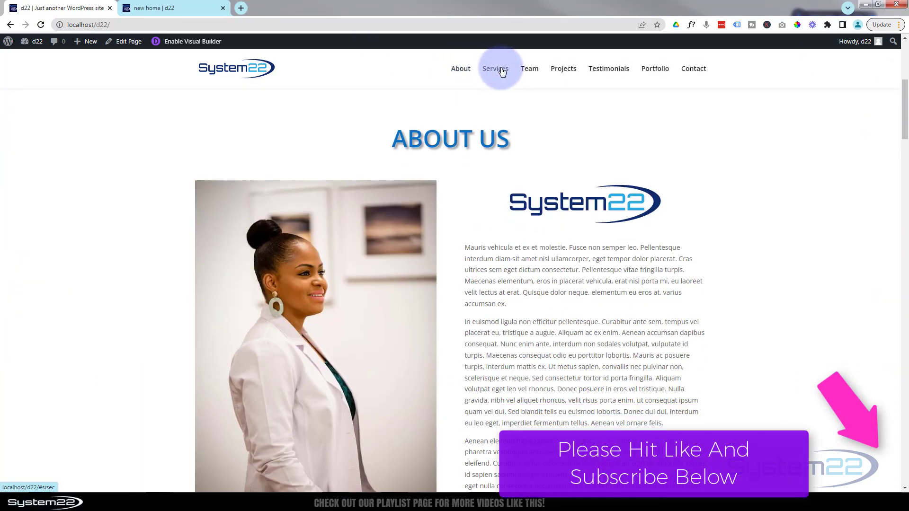
left_click(502, 72)
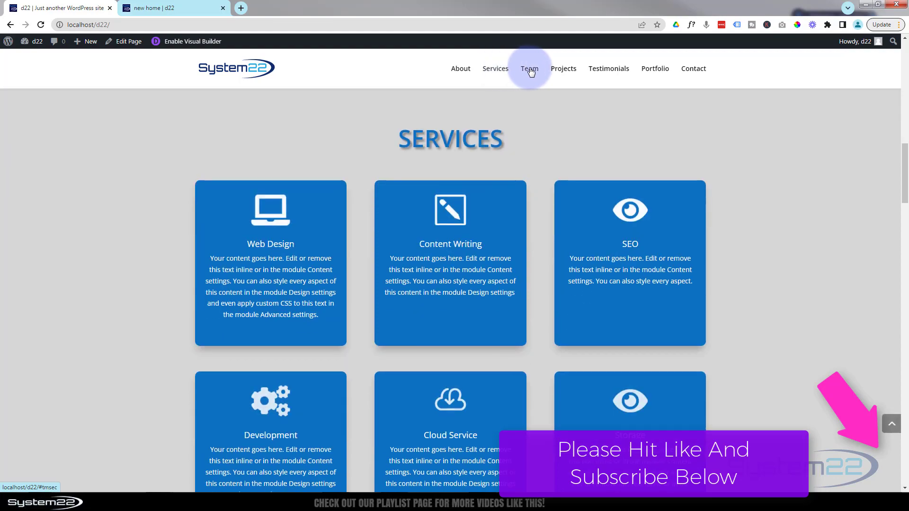
left_click(531, 70)
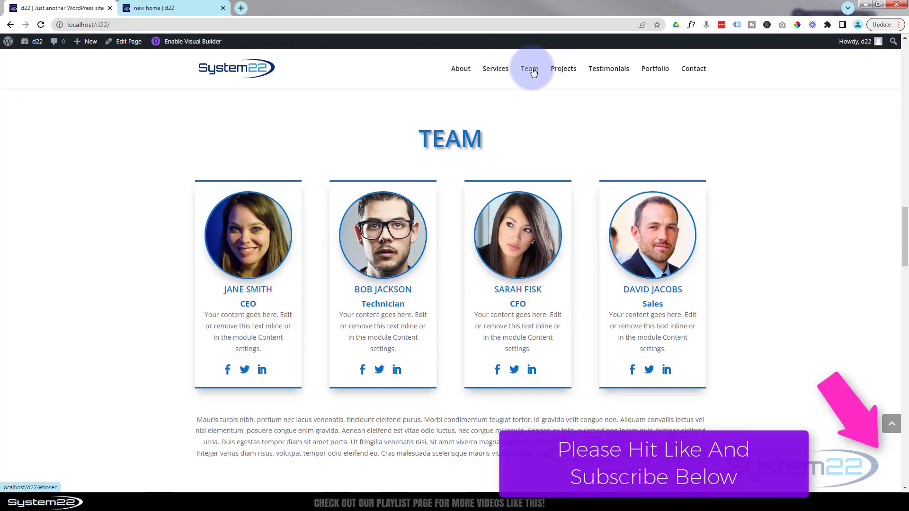
left_click(564, 71)
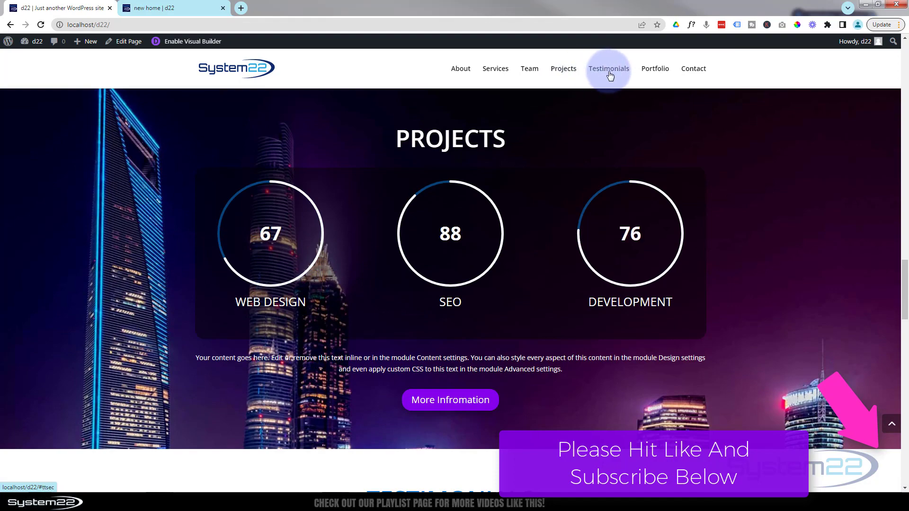
left_click(609, 71)
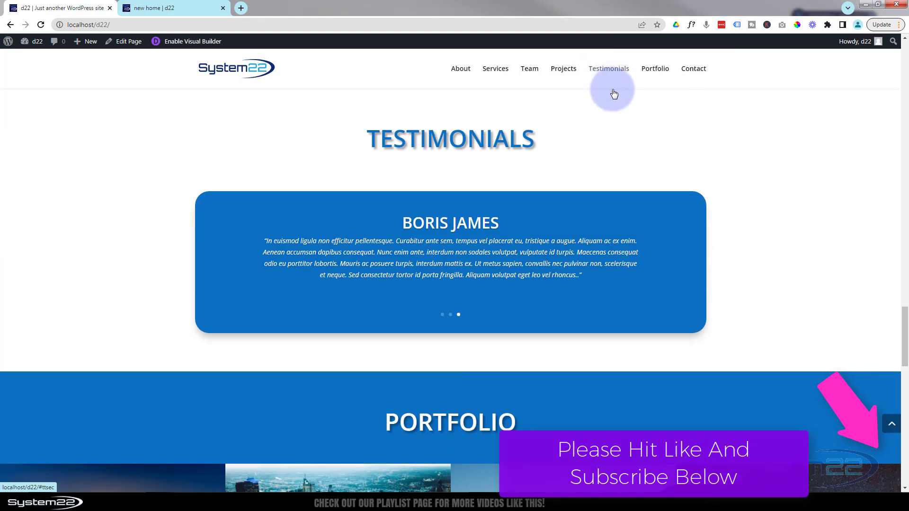
- In the Portfolio section, enlarge the Urban city photo in the lightbox, then close it
left_click(656, 71)
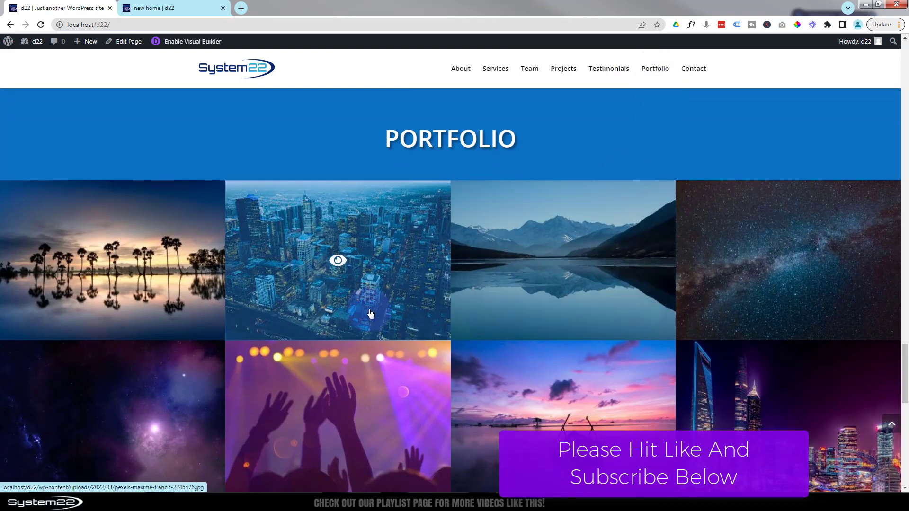
left_click(371, 314)
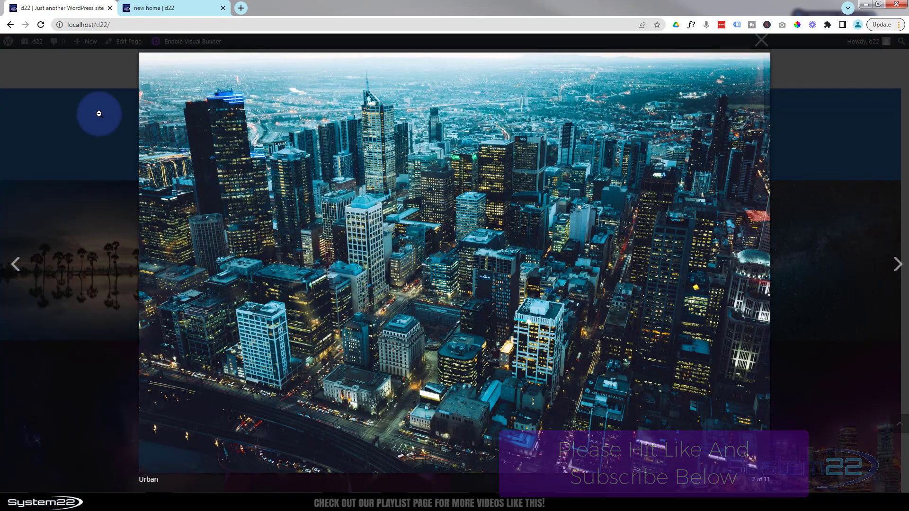
left_click(99, 113)
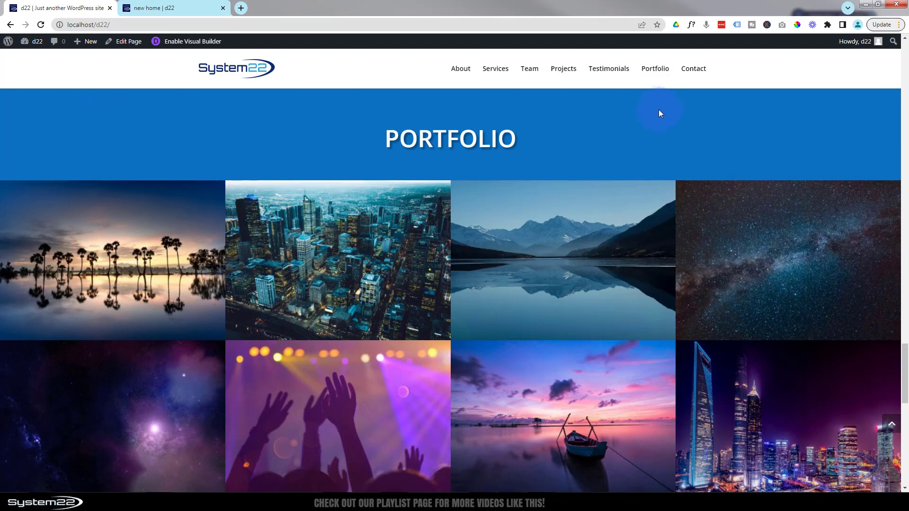
- Check Contact Us, return to Portfolio, and switch to the 'new home' page preview
left_click(693, 71)
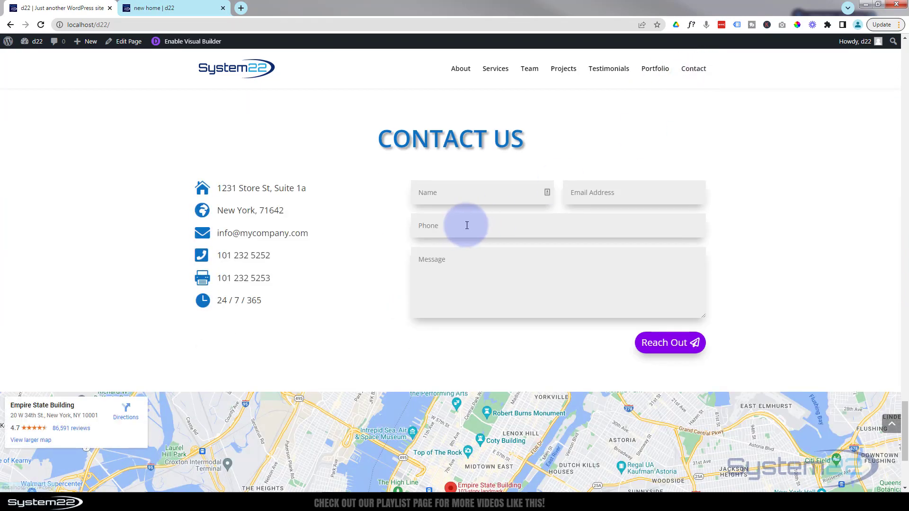
scroll(424, 335, "down", 4)
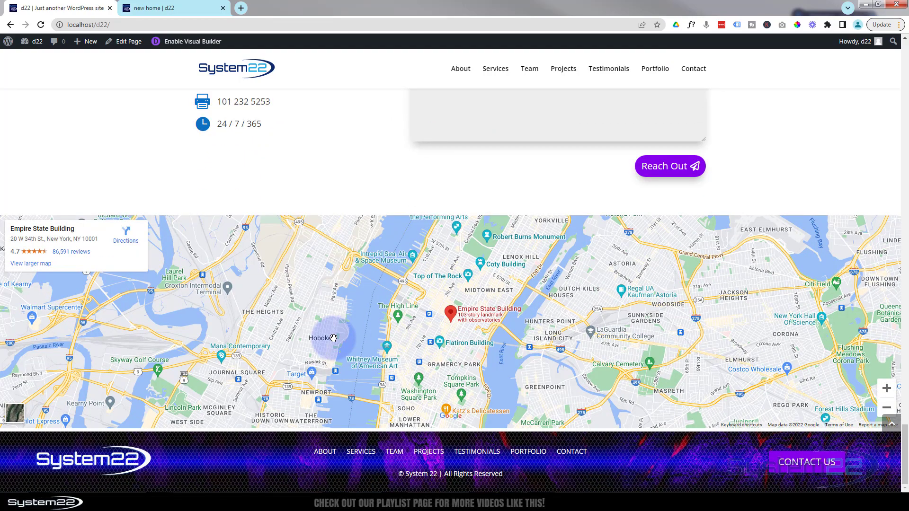
left_click(654, 70)
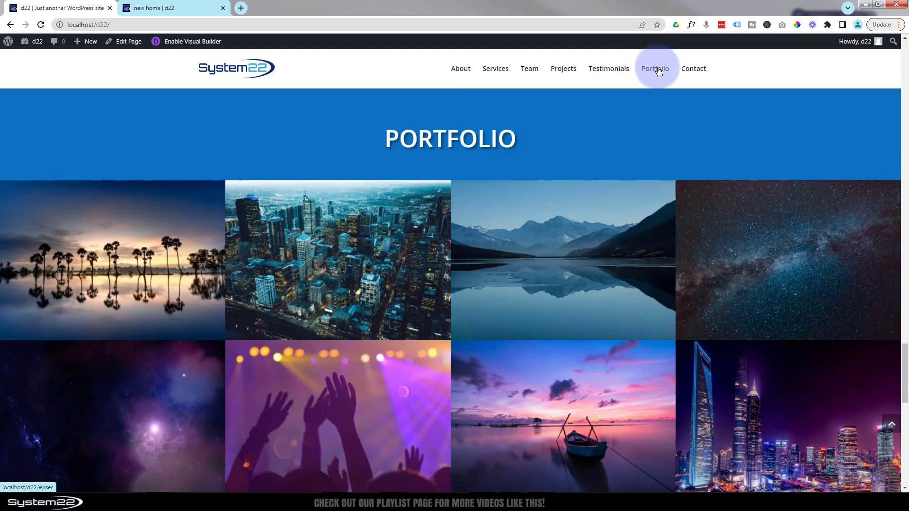
left_click(190, 7)
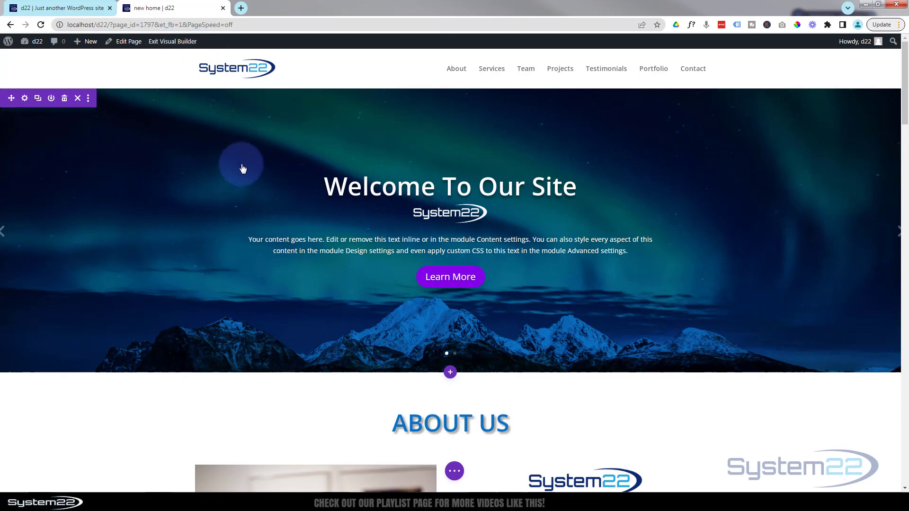
- Scroll the new home page down past About Us, Services and Our Team to the Testimonials and footer
scroll(250, 165, "down", 3)
scroll(250, 165, "down", 15)
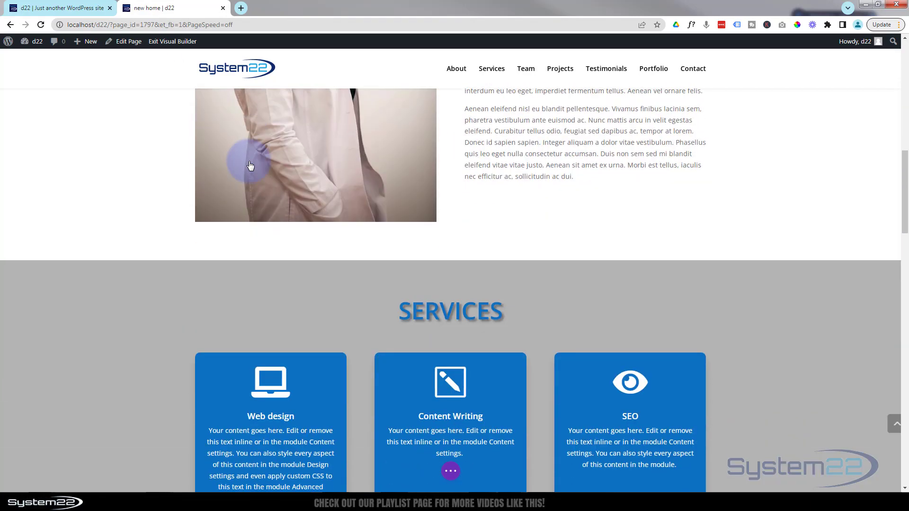
scroll(386, 233, "down", 13)
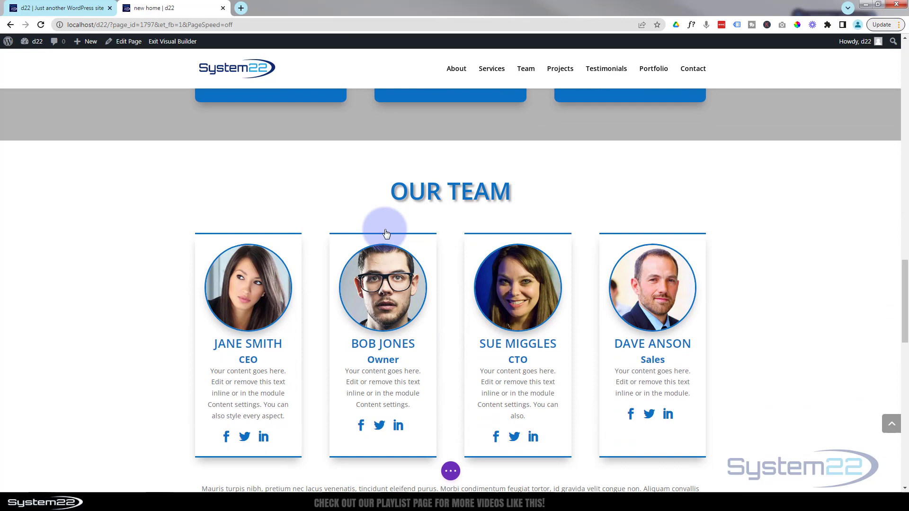
scroll(386, 232, "down", 9)
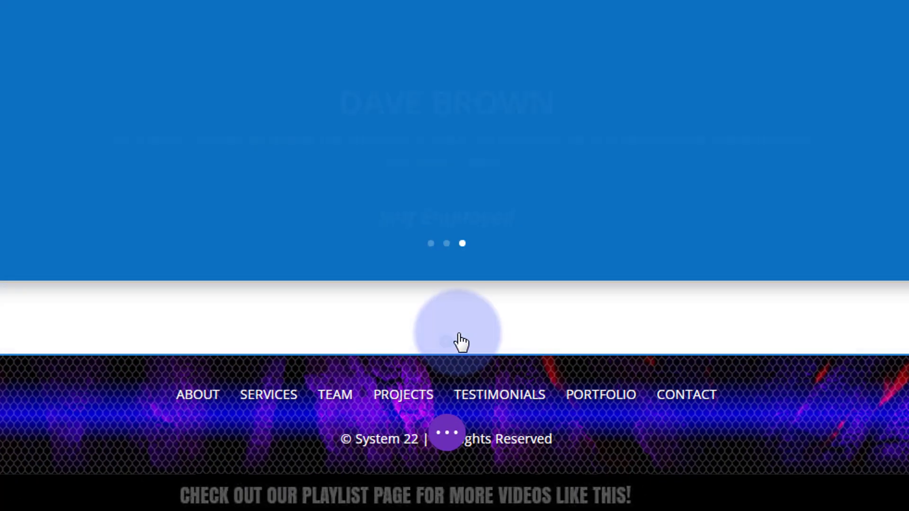
- Insert a regular one-column section below Testimonials holding the saved One Page Title library module
left_click(446, 339)
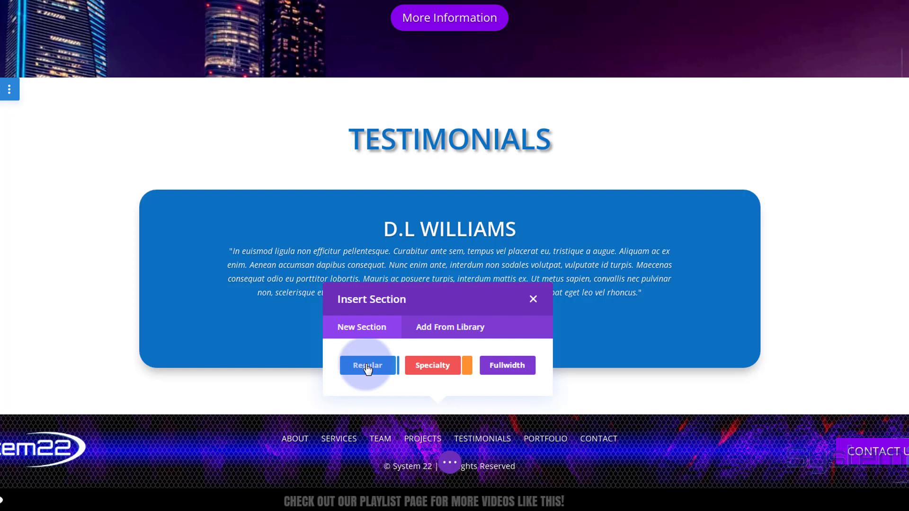
left_click(368, 367)
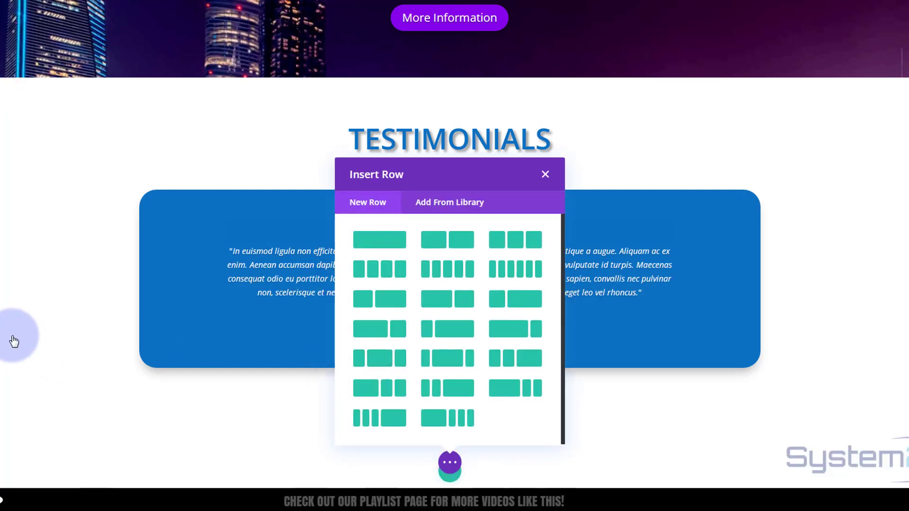
left_click(384, 245)
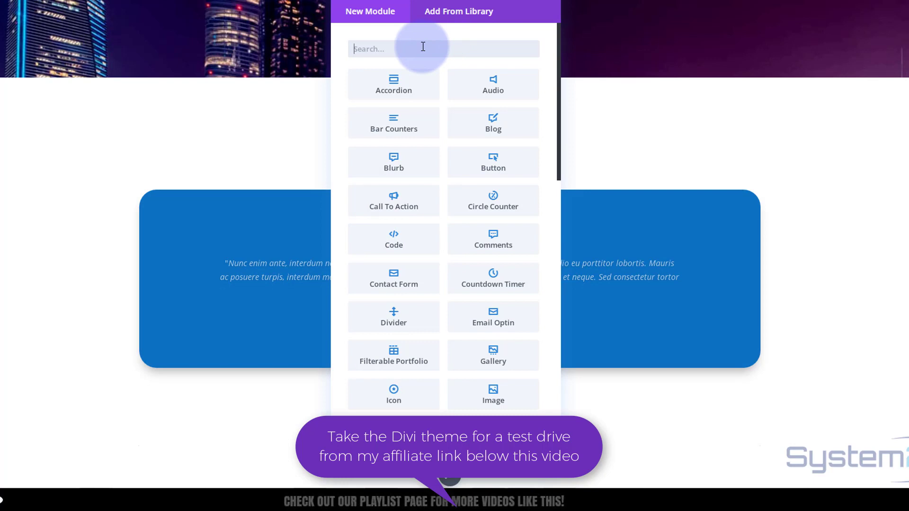
left_click(461, 11)
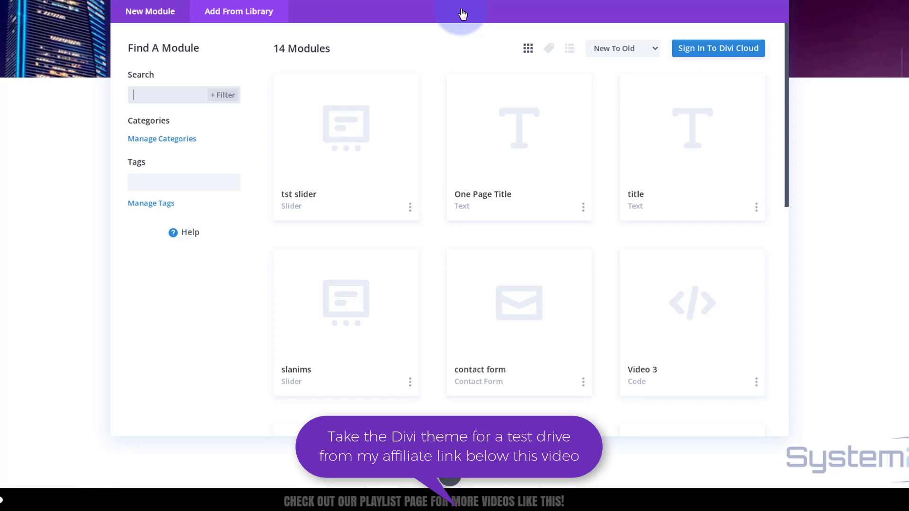
left_click(498, 199)
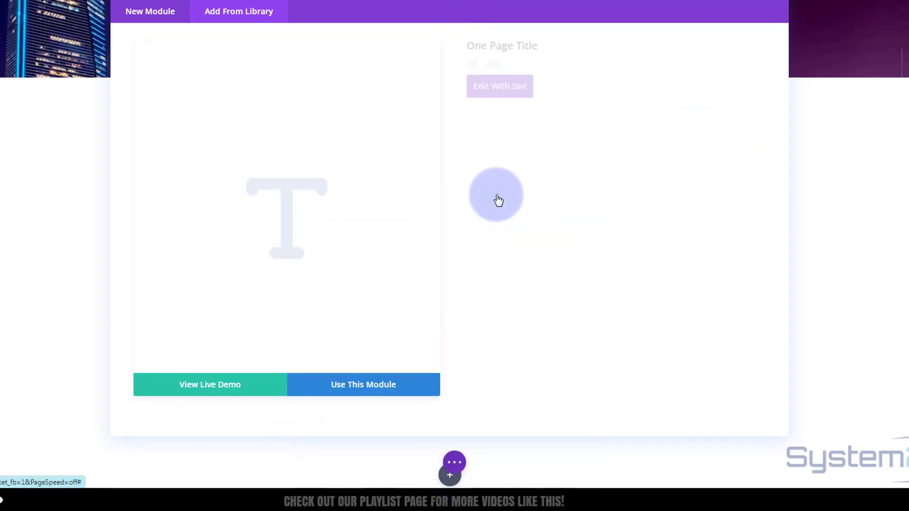
left_click(358, 387)
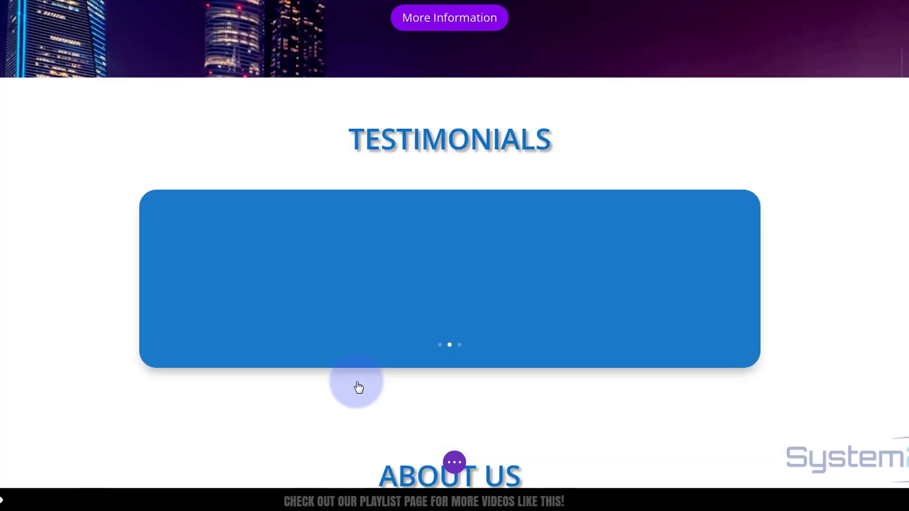
- Select the ABOUT US title text in the new section and overwrite it with PORTFOLIO
scroll(359, 387, "down", 3)
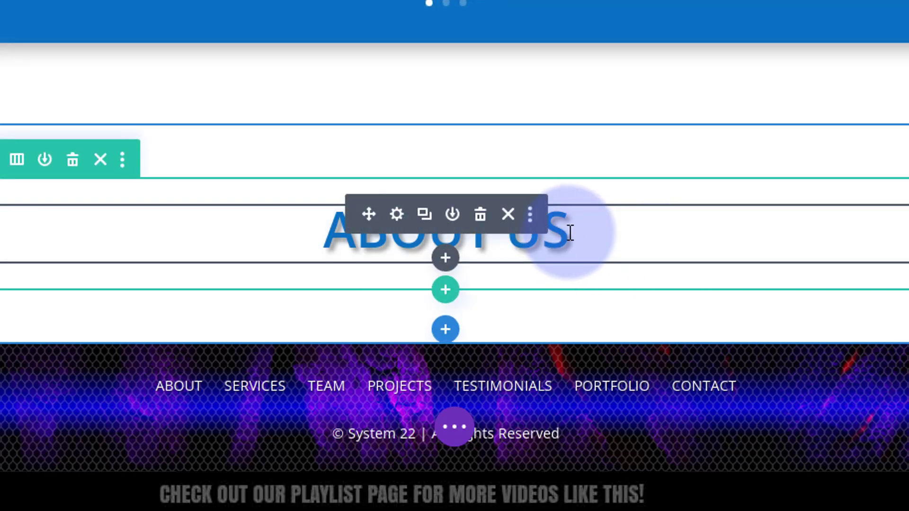
left_click(571, 233)
left_click_drag(569, 231, 340, 230)
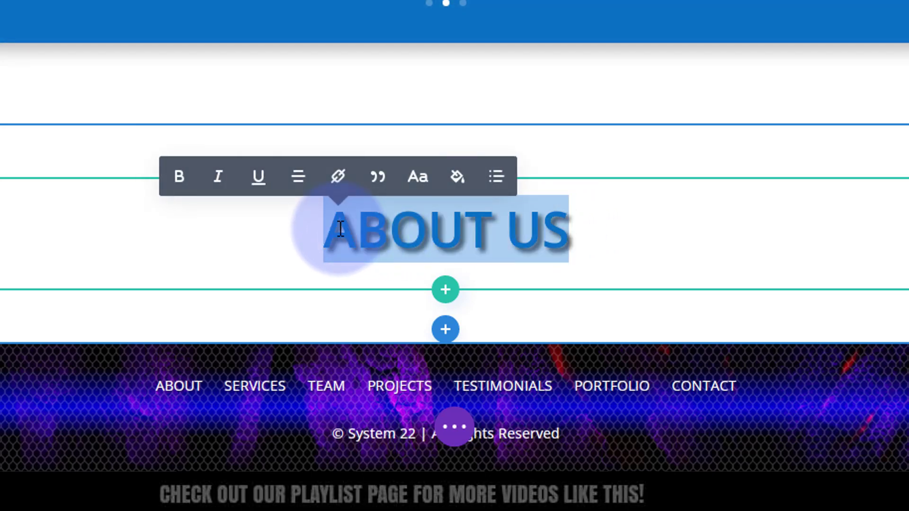
type("PORTFOLIO")
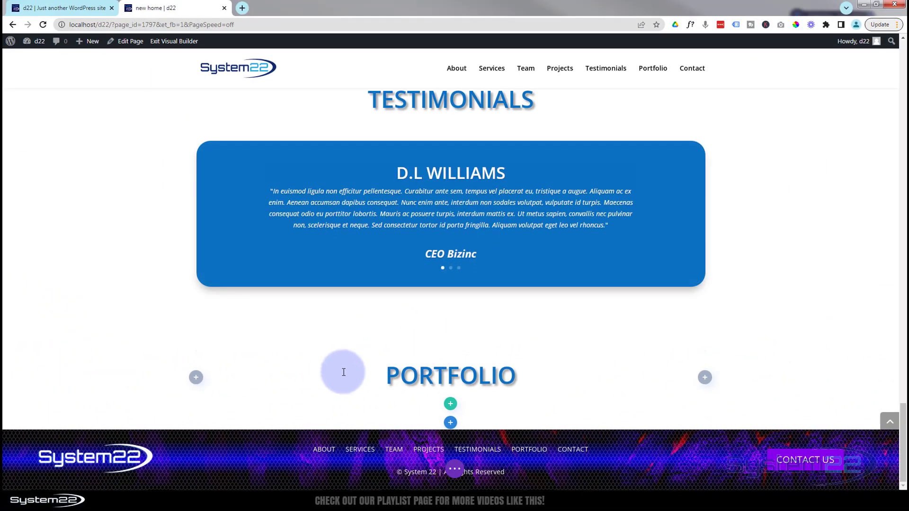
- Add a one-column row containing a Gallery module beneath the PORTFOLIO heading
left_click(369, 382)
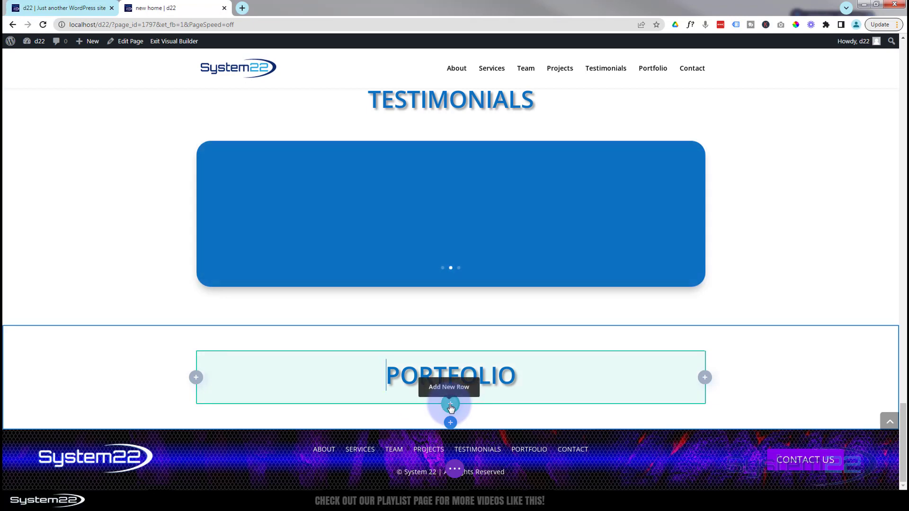
left_click(450, 405)
left_click(407, 253)
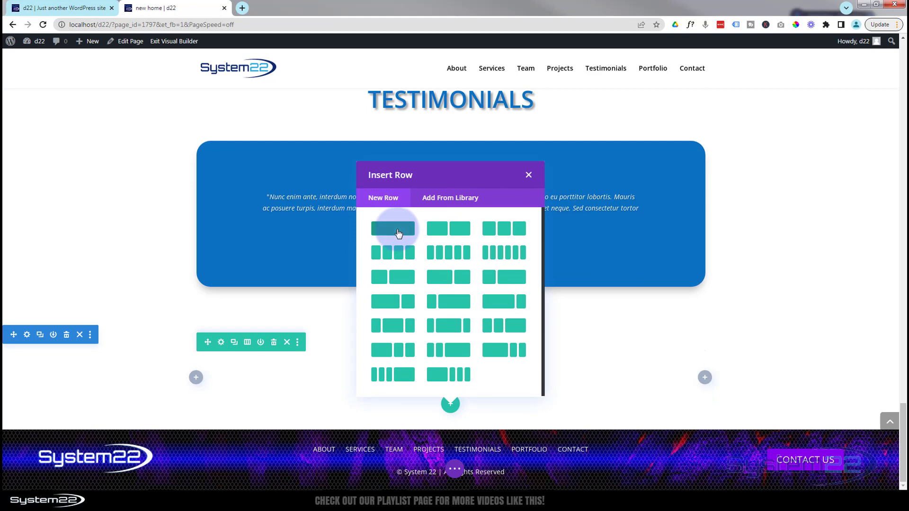
left_click(398, 231)
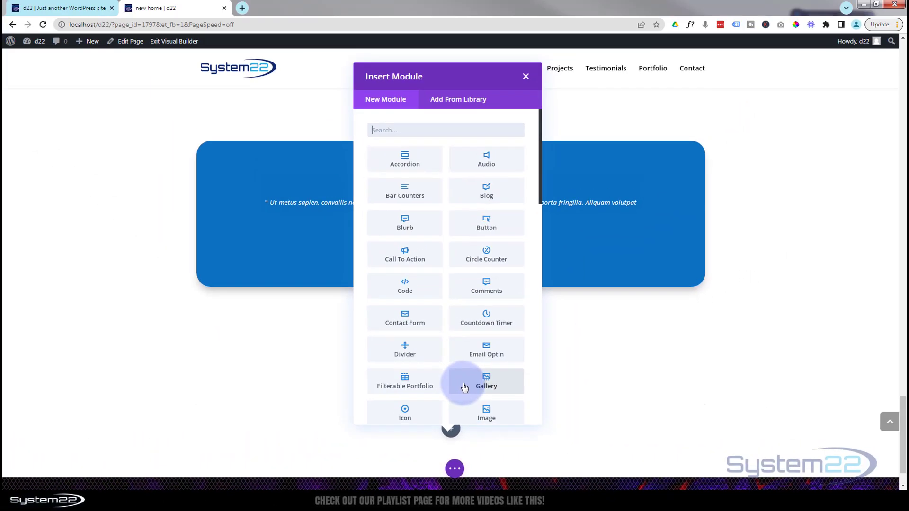
left_click(464, 387)
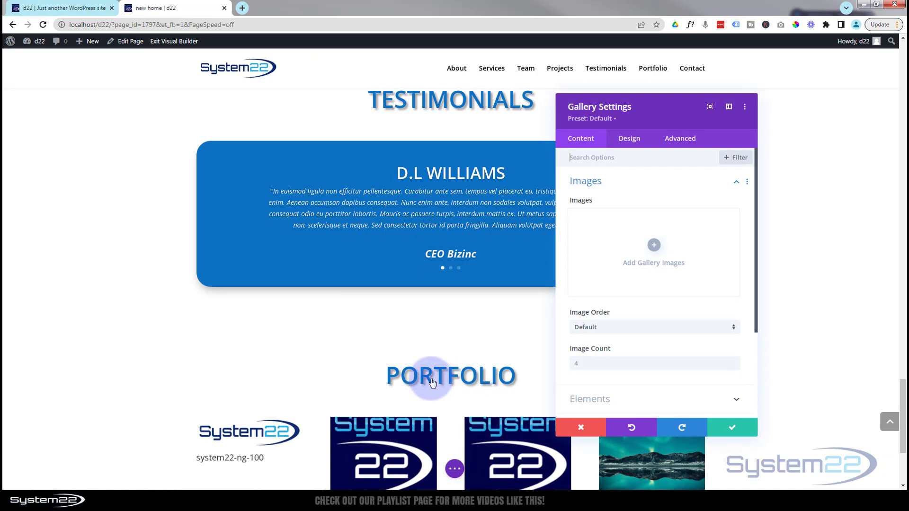
left_click(287, 356)
scroll(287, 350, "down", 2)
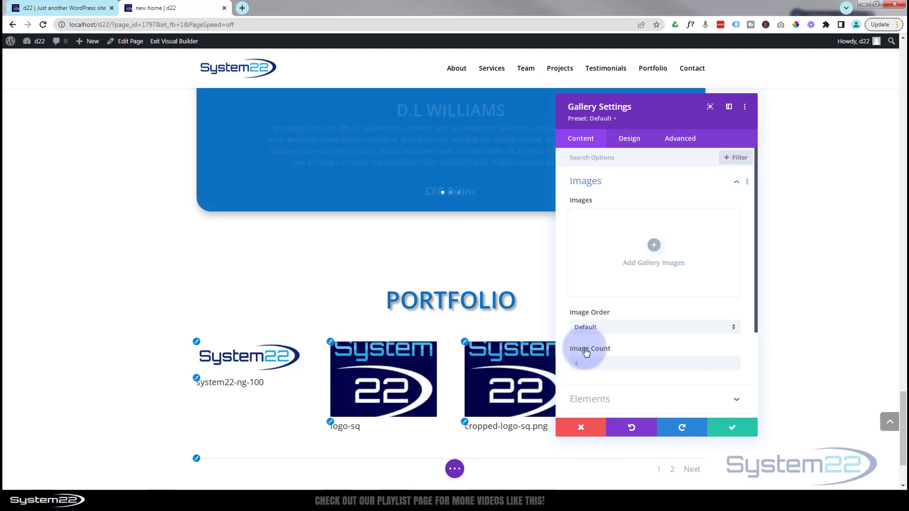
- Choose City through Boat plus the Hands concert-crowd image from the Media Library for the gallery
left_click(654, 245)
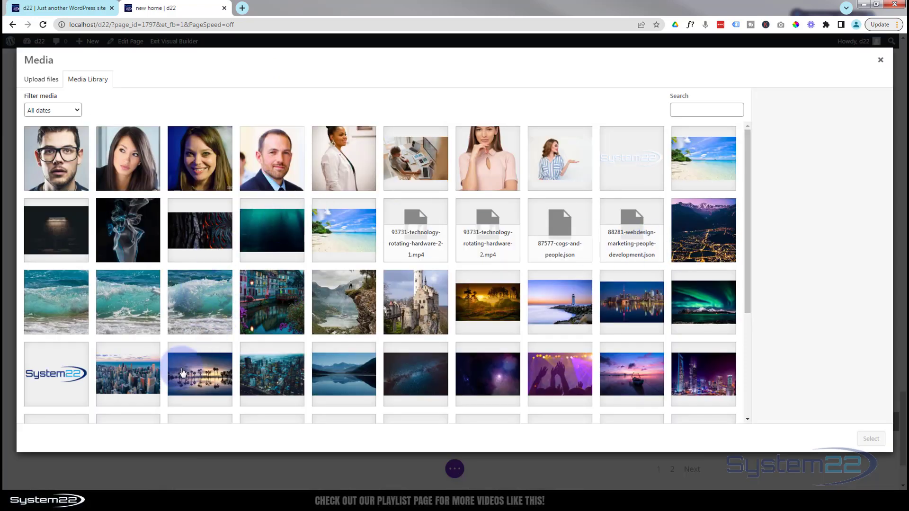
left_click(133, 381)
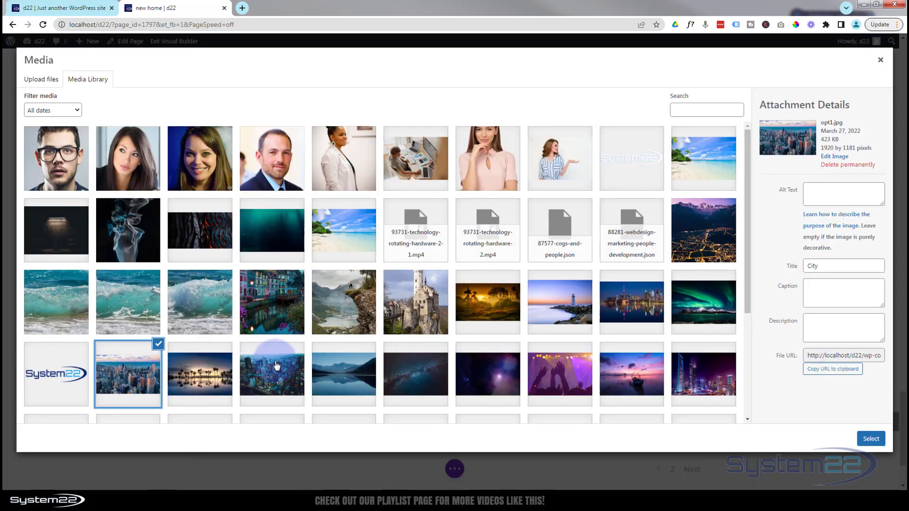
left_click(639, 384, "shift")
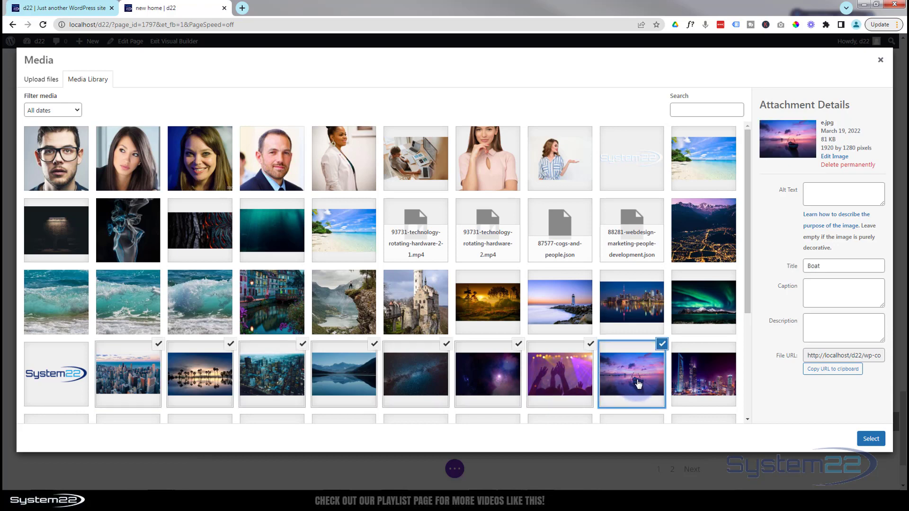
left_click(588, 361)
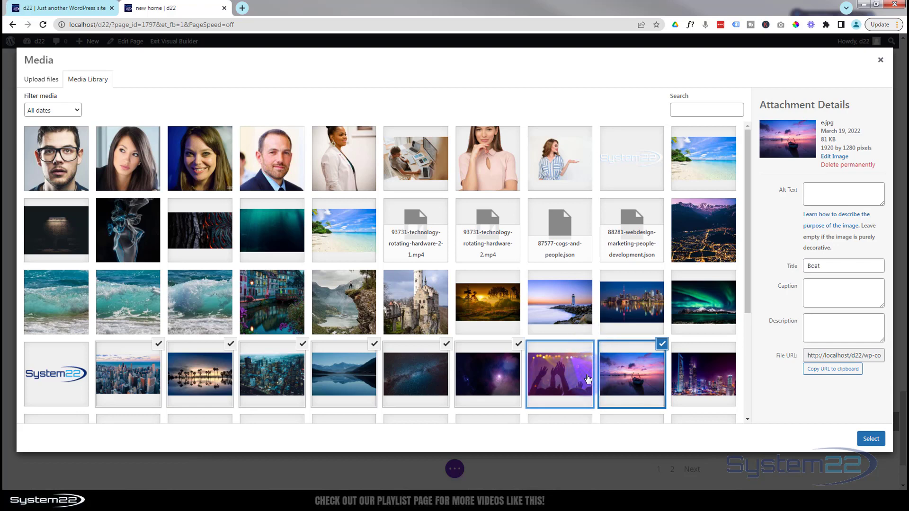
left_click(586, 351)
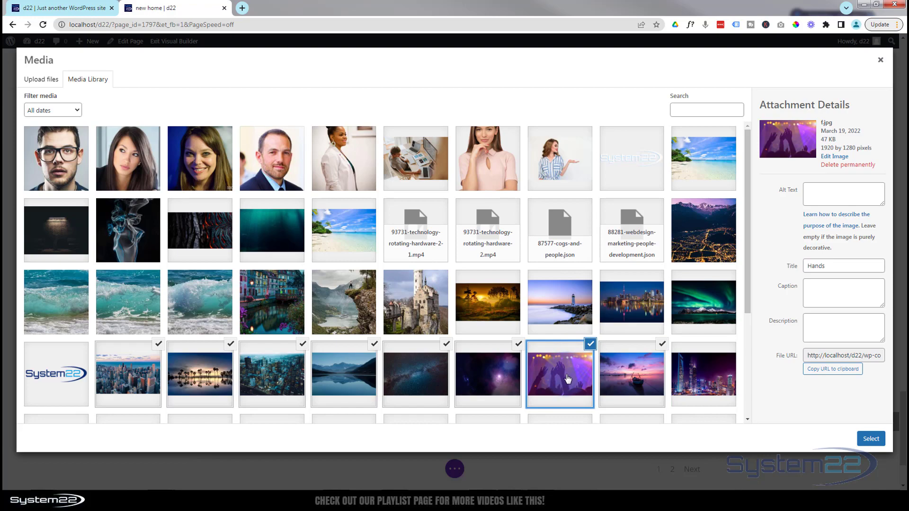
left_click(873, 439)
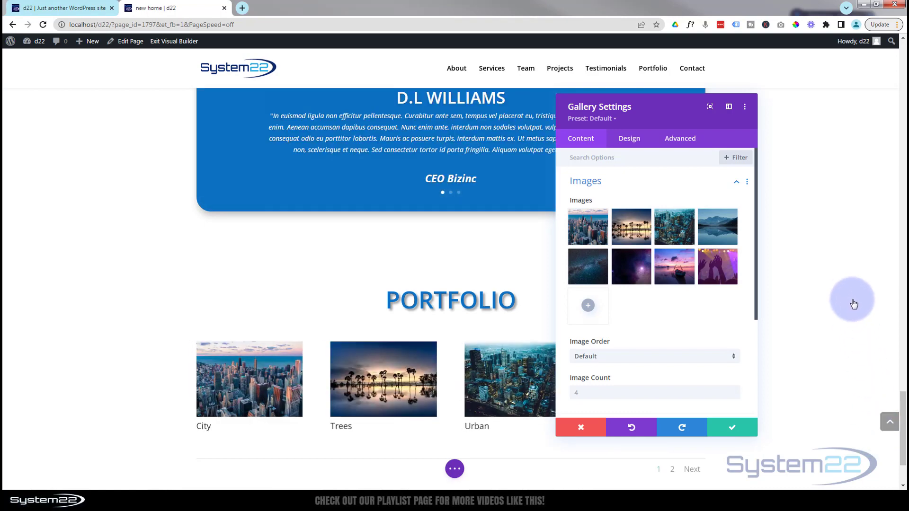
- Drag the Super Nova thumbnail into third place in the gallery's image order
scroll(853, 303, "down", 2)
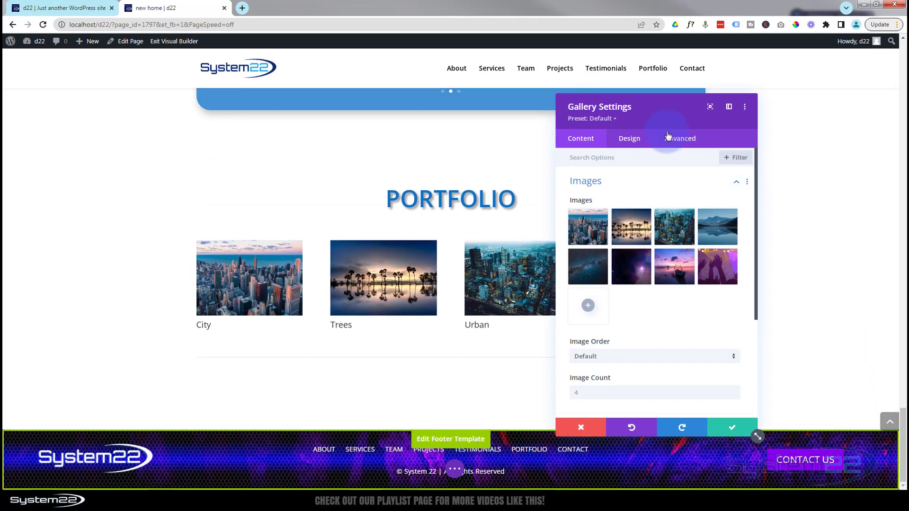
left_click_drag(665, 119, 708, 101)
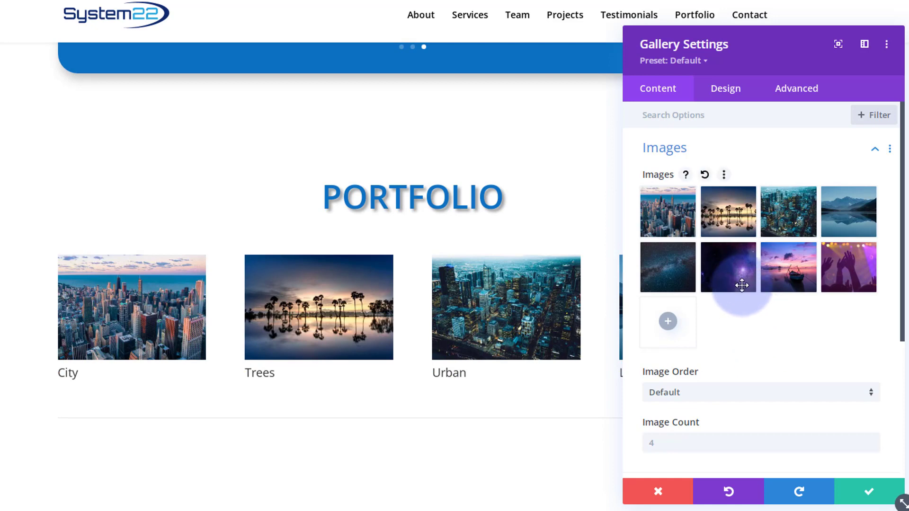
left_click_drag(741, 274, 815, 276)
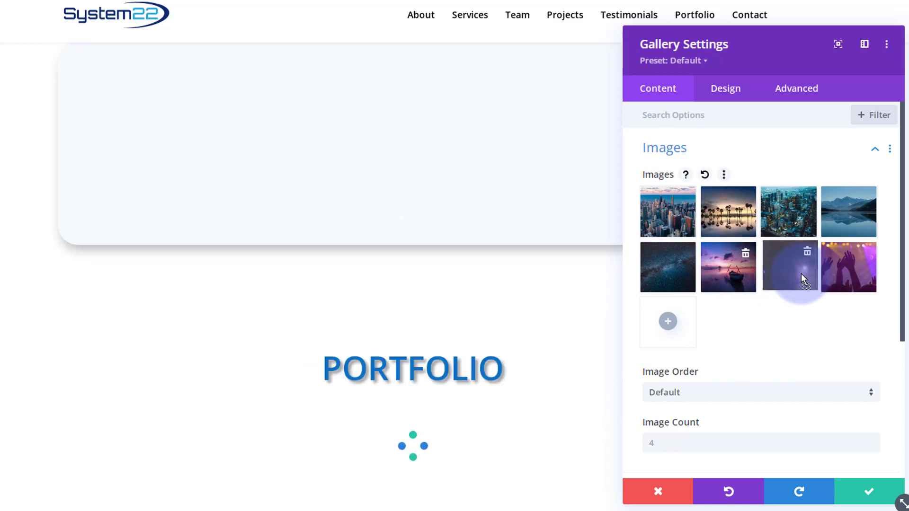
left_click_drag(801, 274, 801, 214)
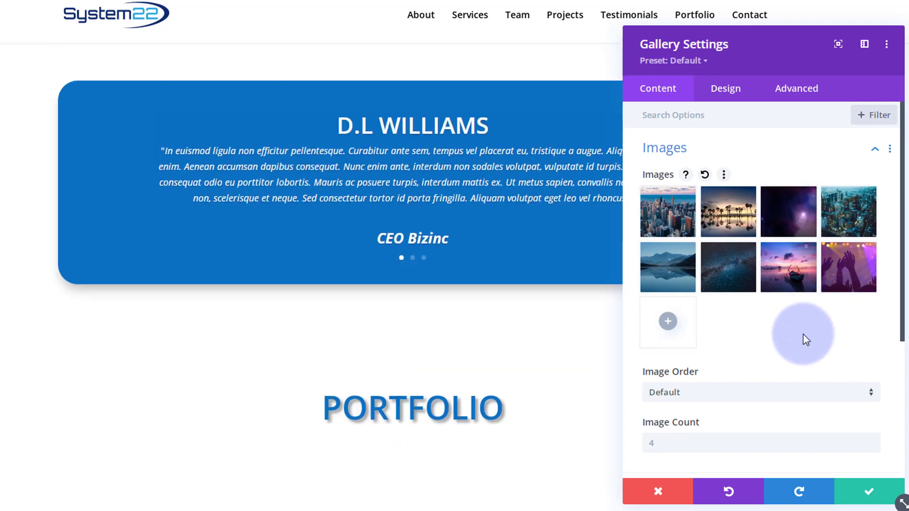
- Set the gallery's Image Count to 8
scroll(802, 322, "down", 3)
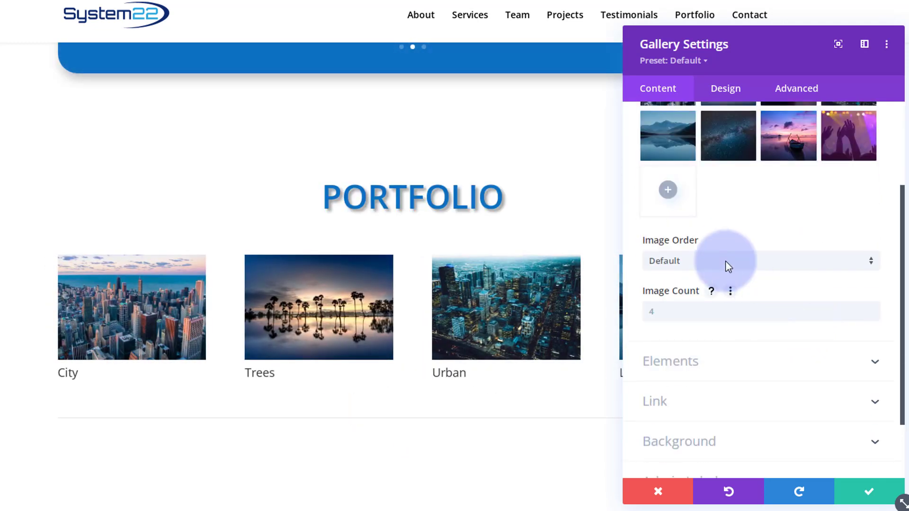
left_click(655, 312)
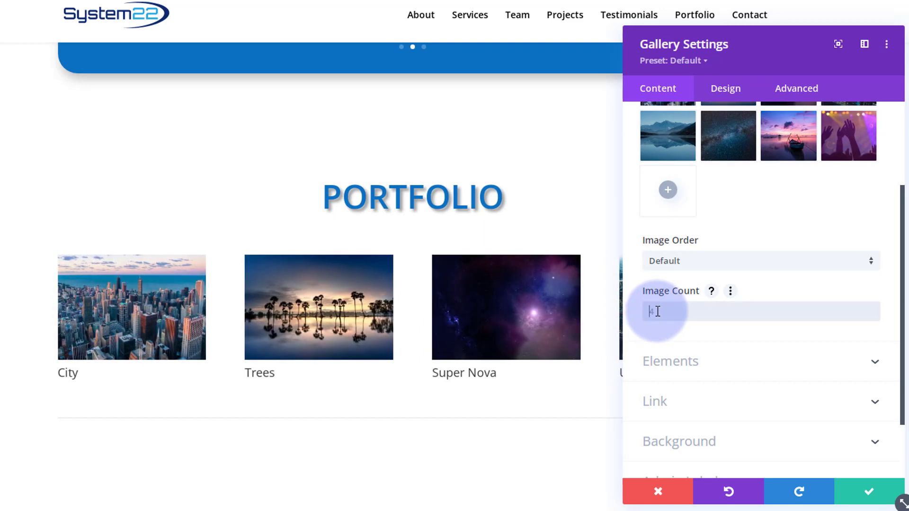
type("8")
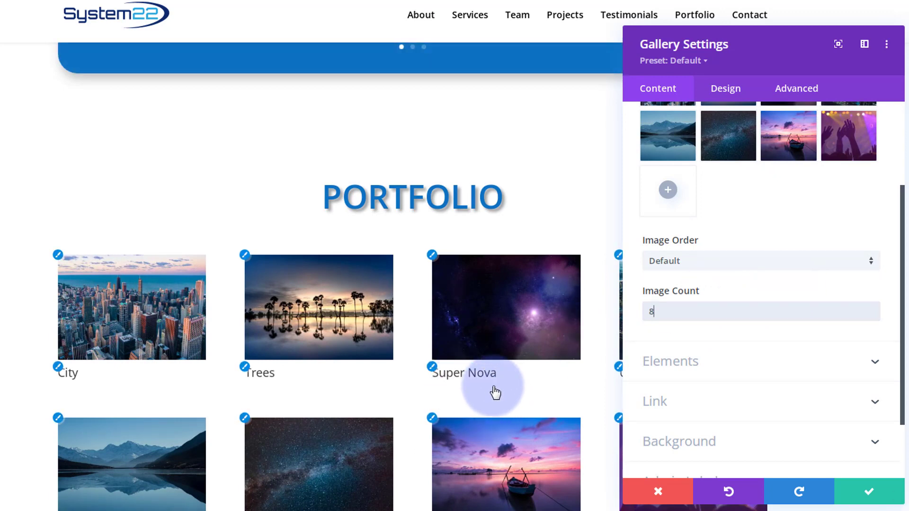
- Under Elements, set Show Title and Caption and Show Pagination to NO
left_click(732, 365)
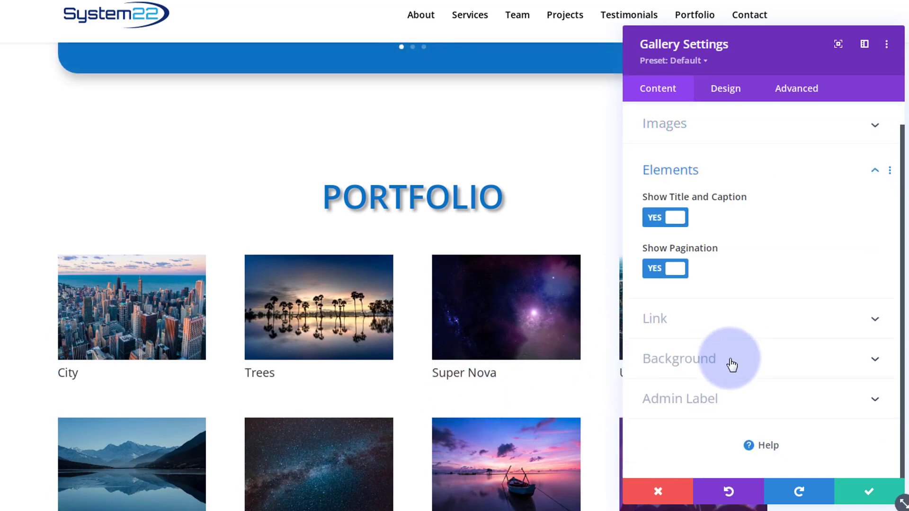
left_click(668, 218)
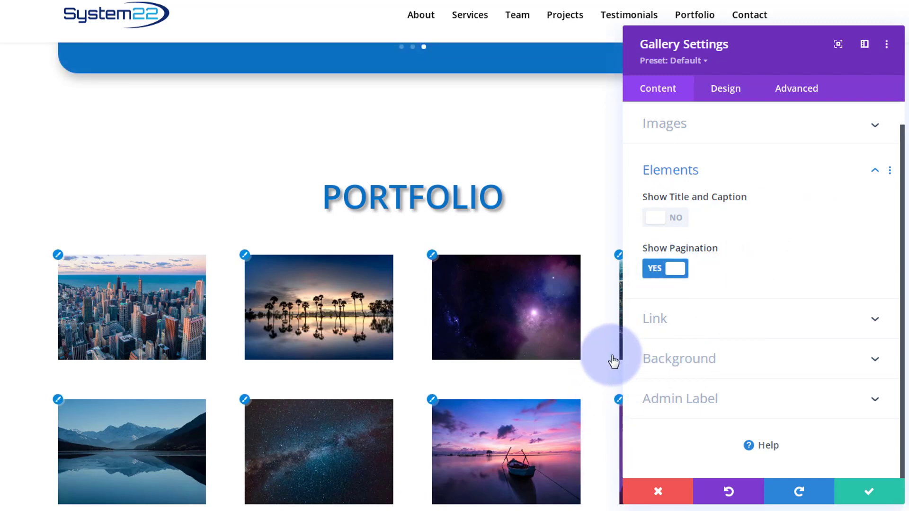
left_click(742, 155)
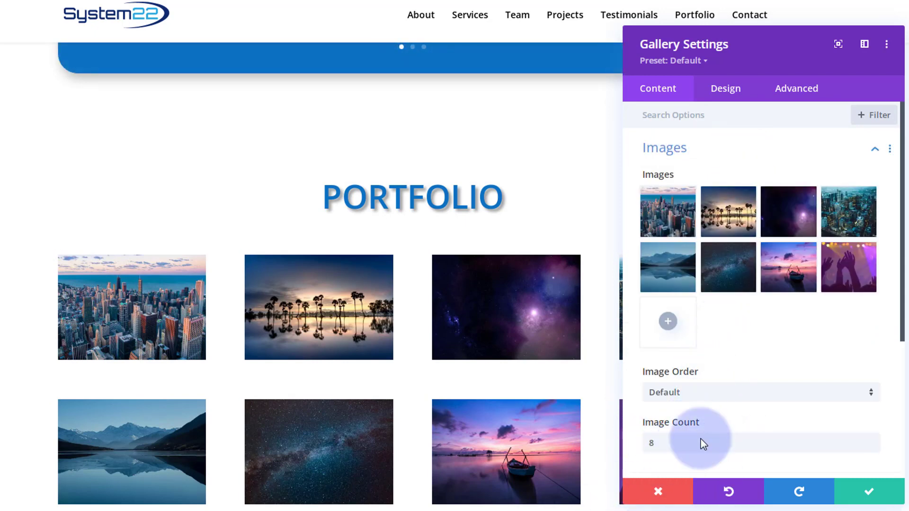
scroll(726, 340, "down", 4)
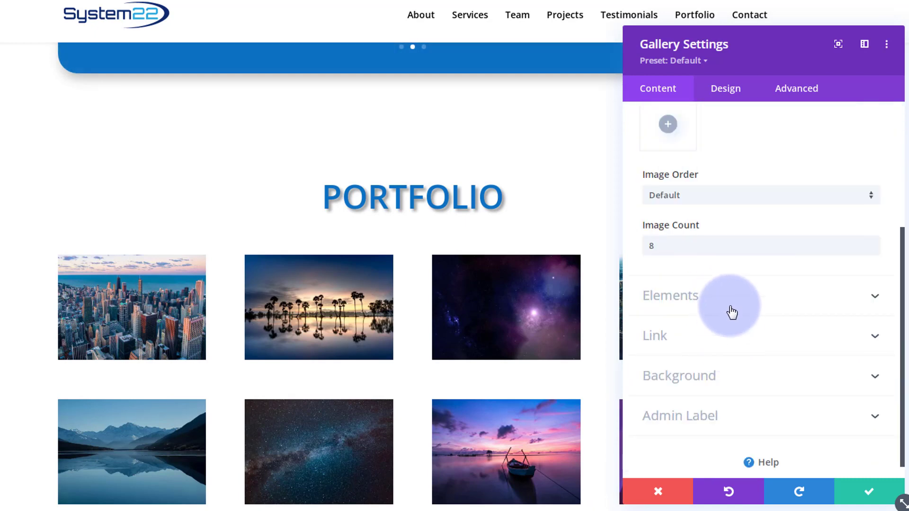
left_click(731, 308)
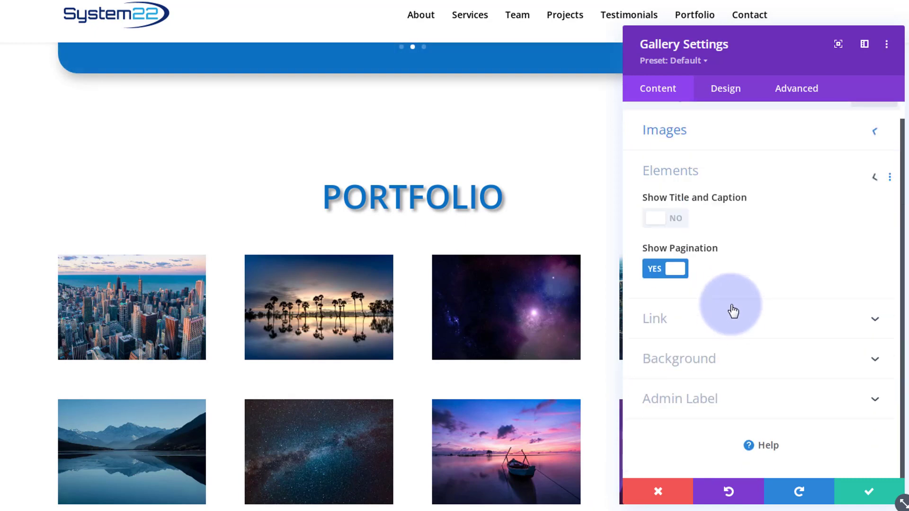
left_click(657, 273)
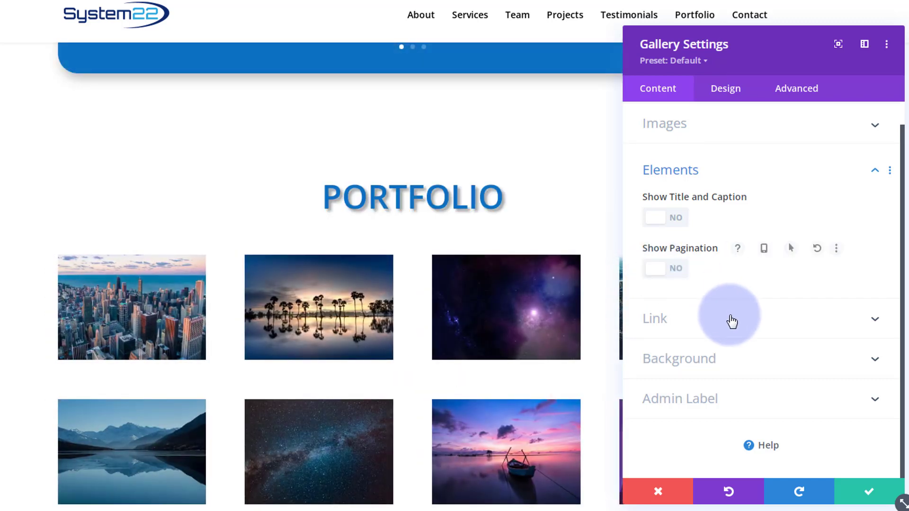
left_click(703, 327)
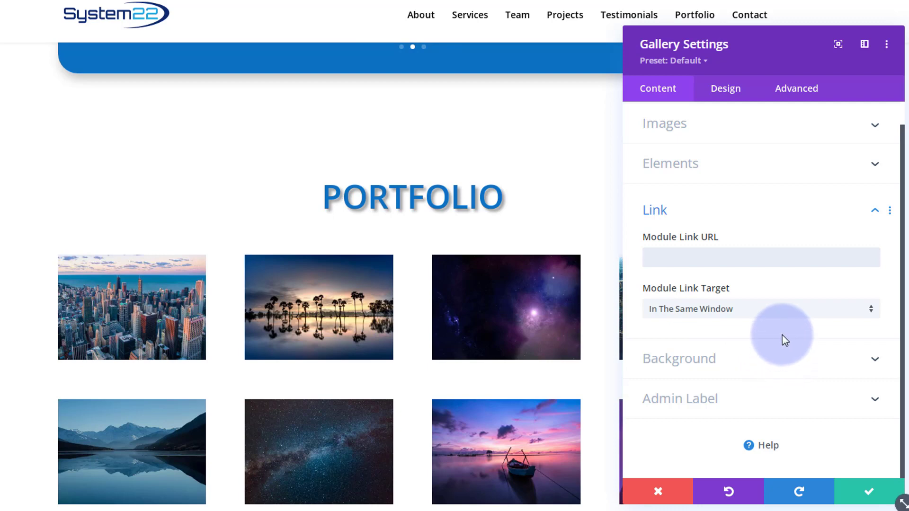
- Leave the Link settings empty and expand the gallery's Background colour options
left_click(755, 367)
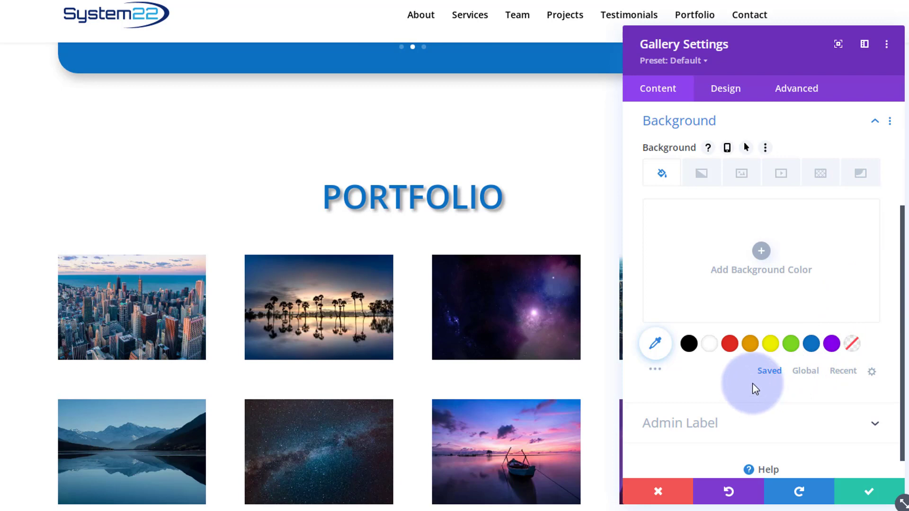
scroll(753, 387, "down", 1)
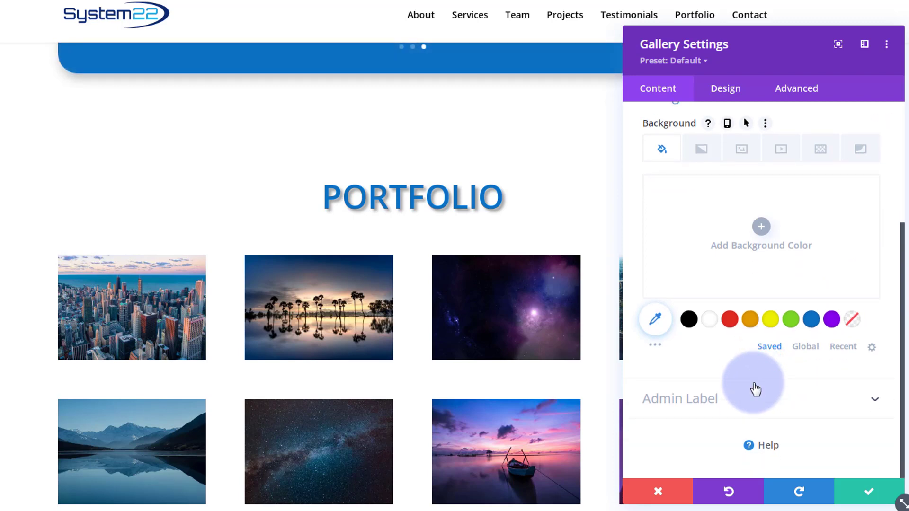
- Set the gallery Layout to Slider in the Design tab's Layout options
left_click(729, 92)
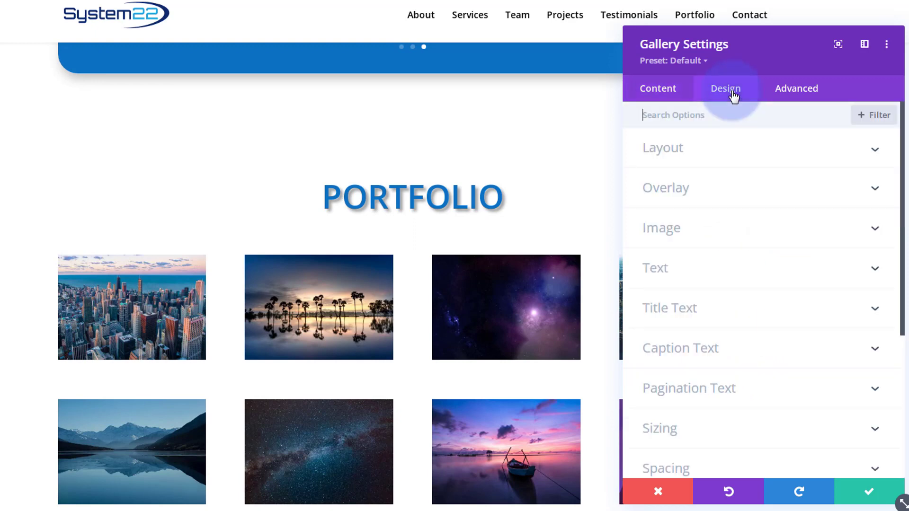
left_click(787, 150)
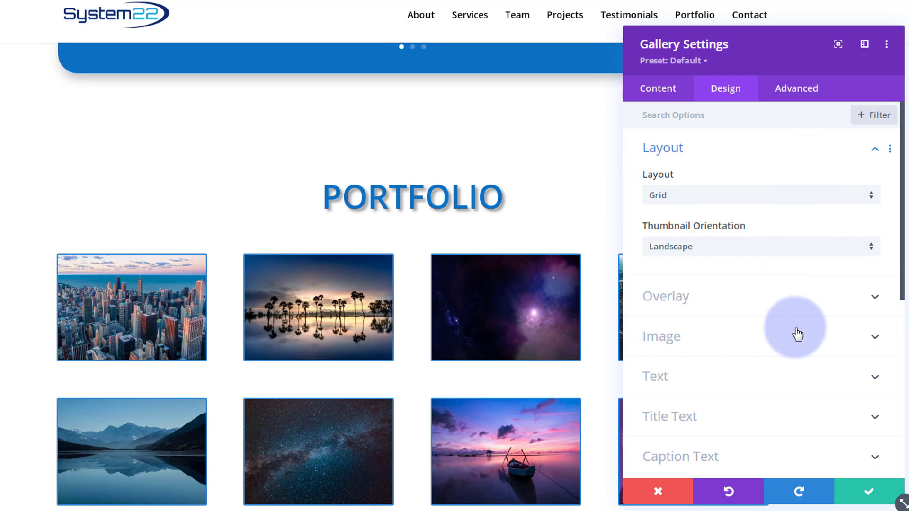
left_click(706, 200)
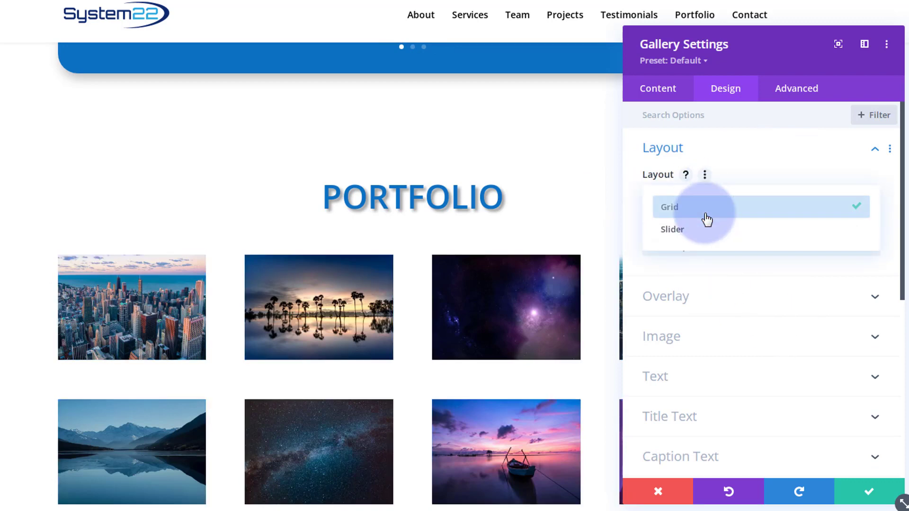
left_click(705, 230)
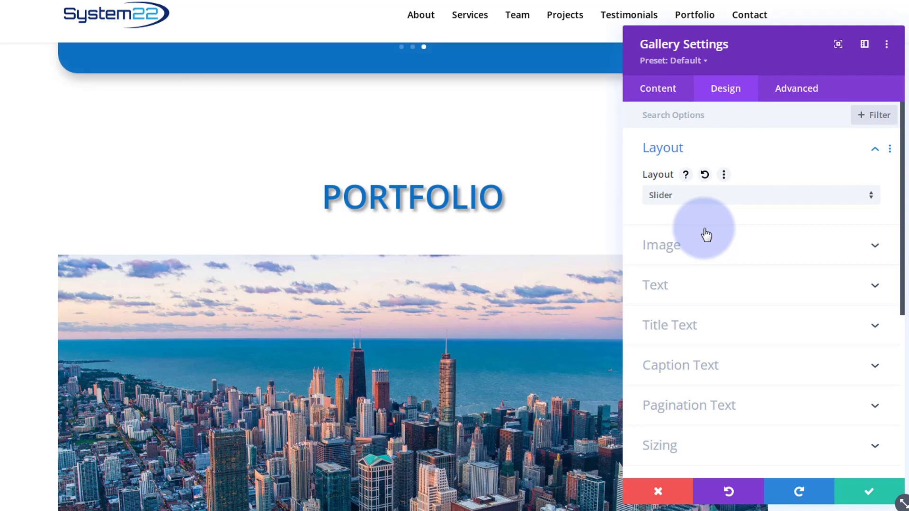
- Switch the gallery Layout back to Grid
scroll(520, 384, "down", 3)
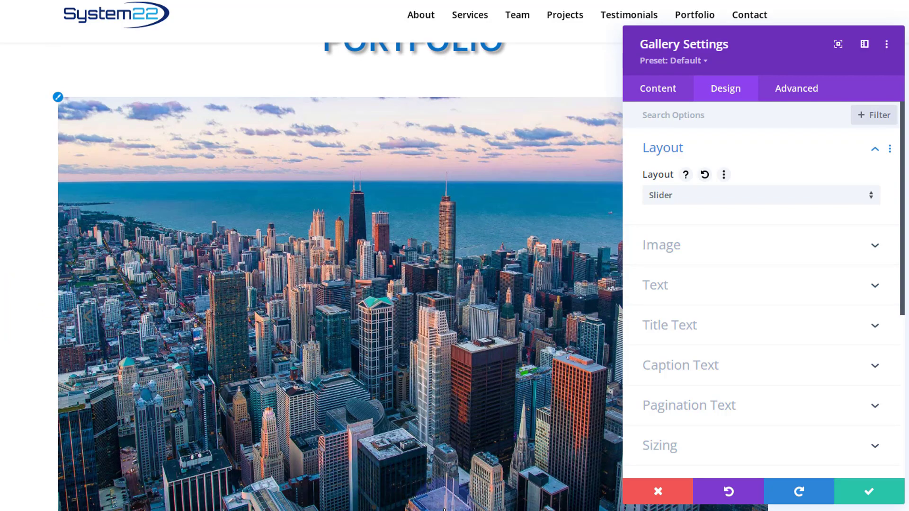
scroll(448, 506, "up", 2)
scroll(544, 426, "up", 1)
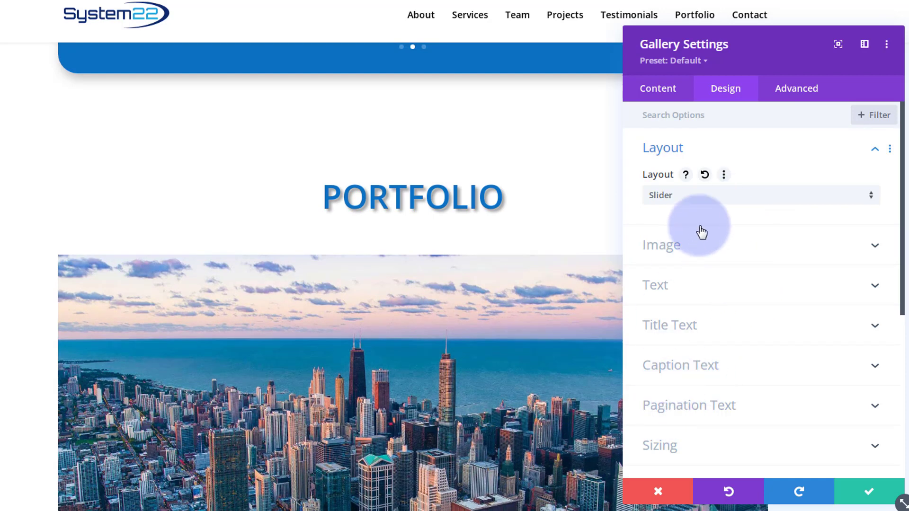
left_click(724, 196)
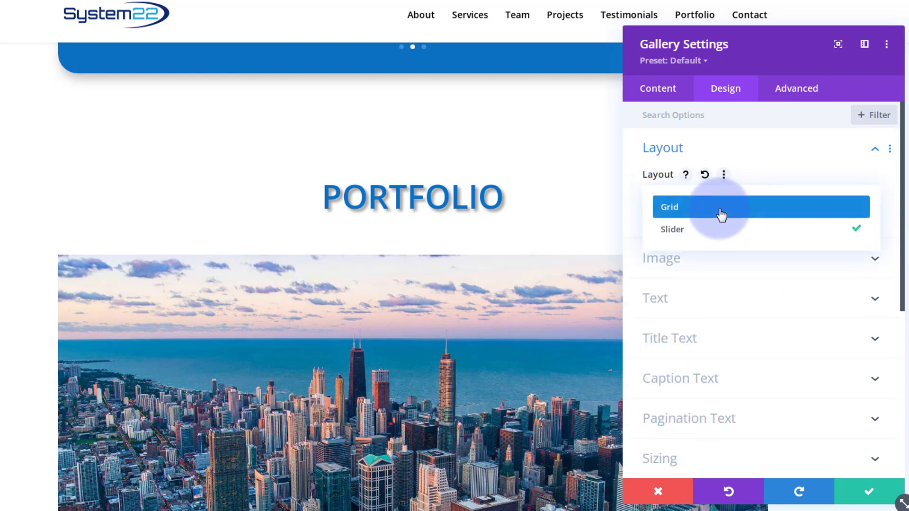
left_click(720, 209)
left_click(493, 331)
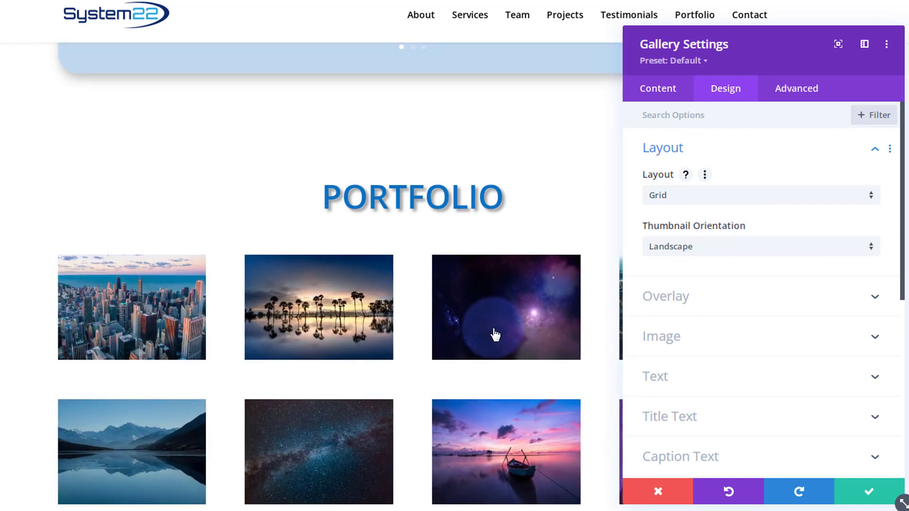
- Set the gallery's Overlay Background Color to 40% transparent black, rgba(0,0,0,0.4)
left_click(730, 299)
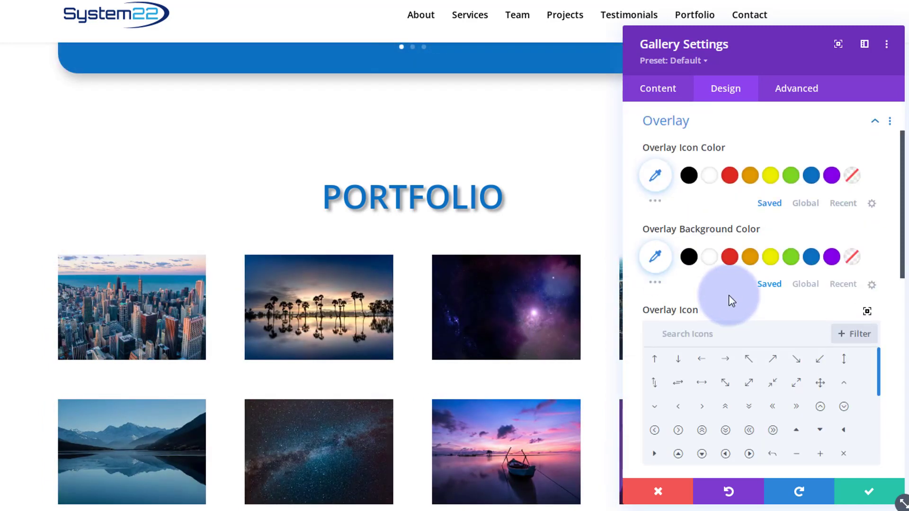
mouse_move(493, 335)
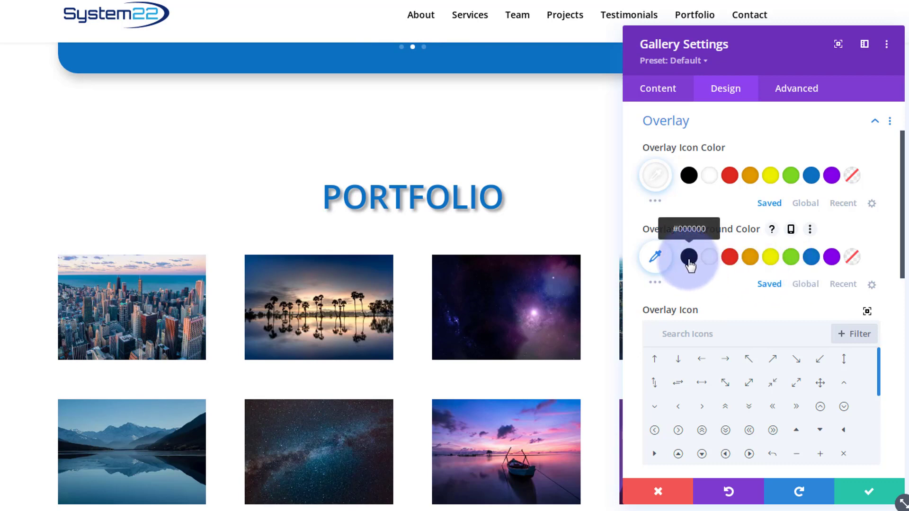
left_click(655, 257)
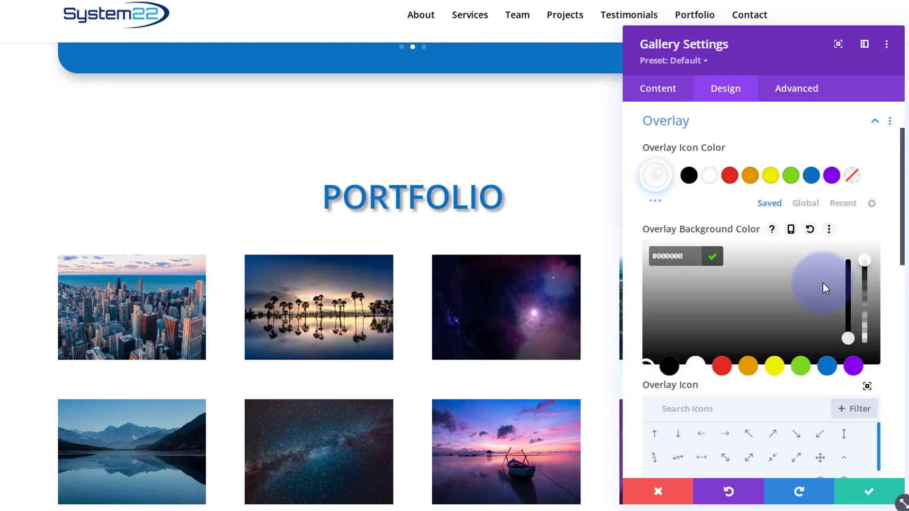
left_click(865, 291)
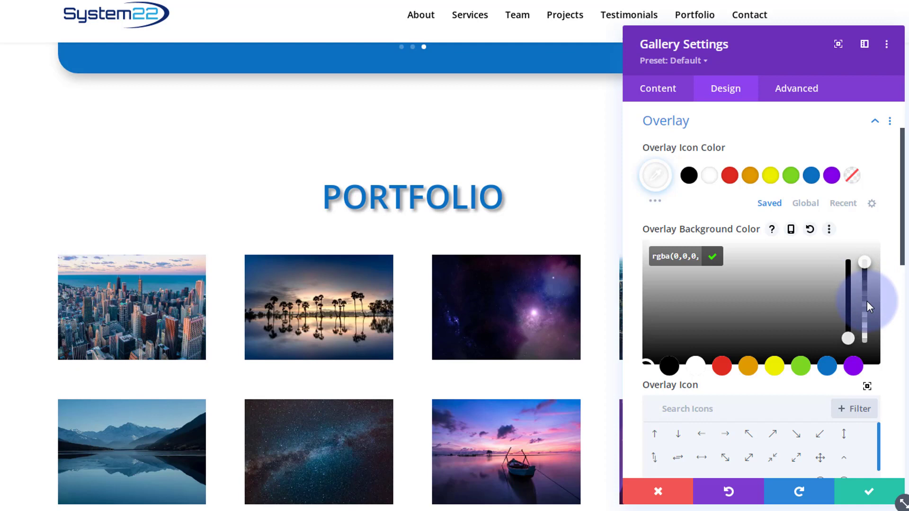
left_click(865, 314)
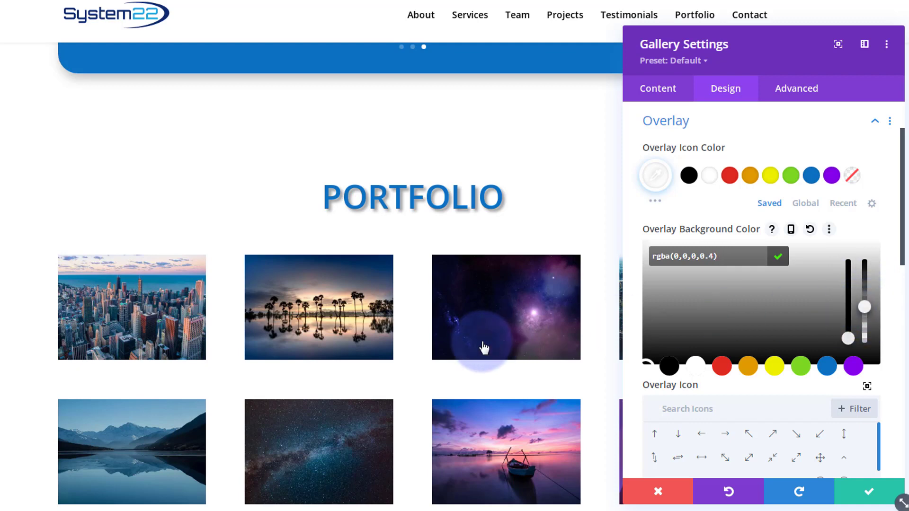
left_click(635, 338)
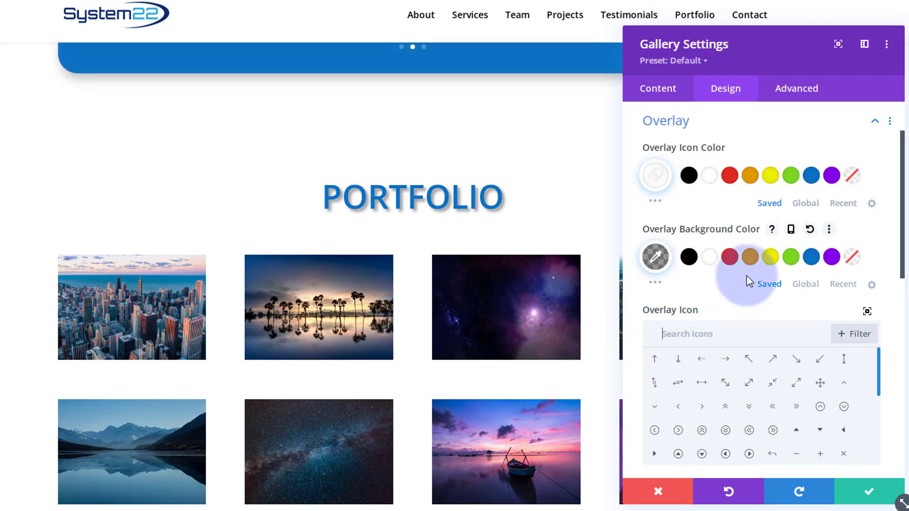
- Search 'eye' and pick the eye as the overlay icon, then expand the Image options
type("eye")
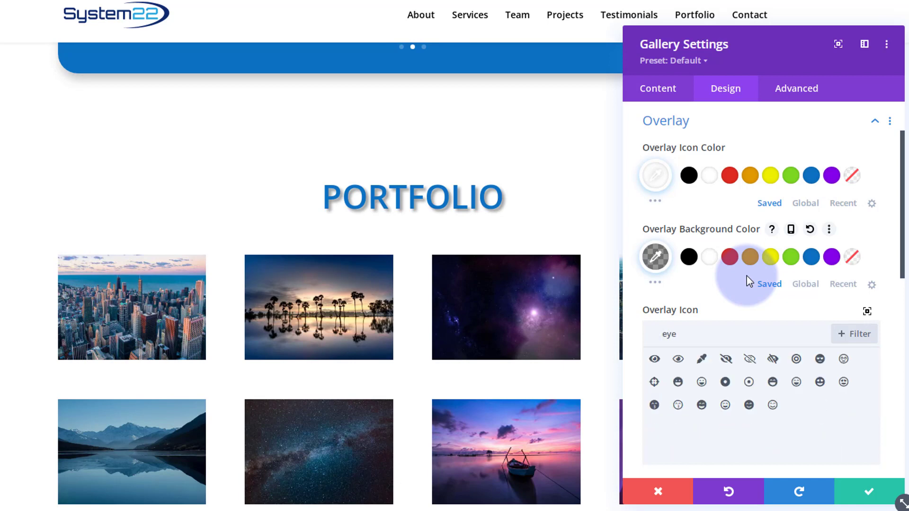
left_click(655, 361)
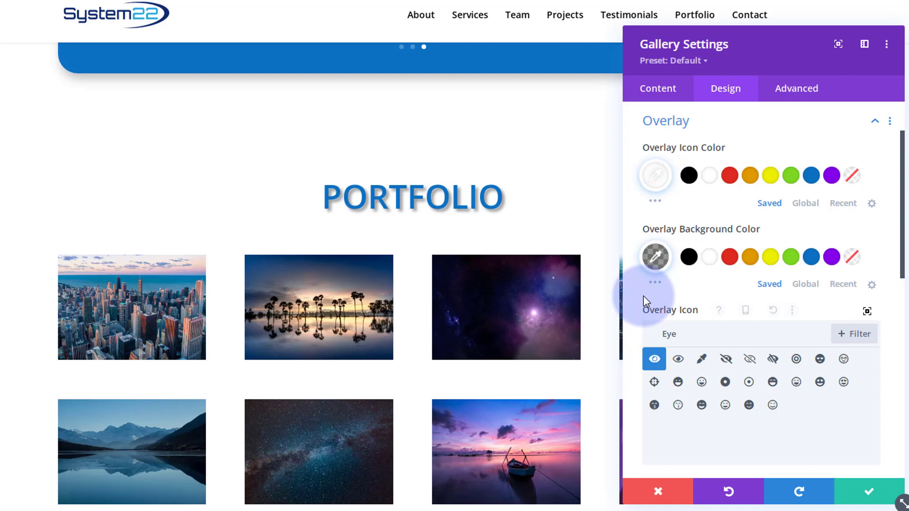
scroll(663, 298, "down", 3)
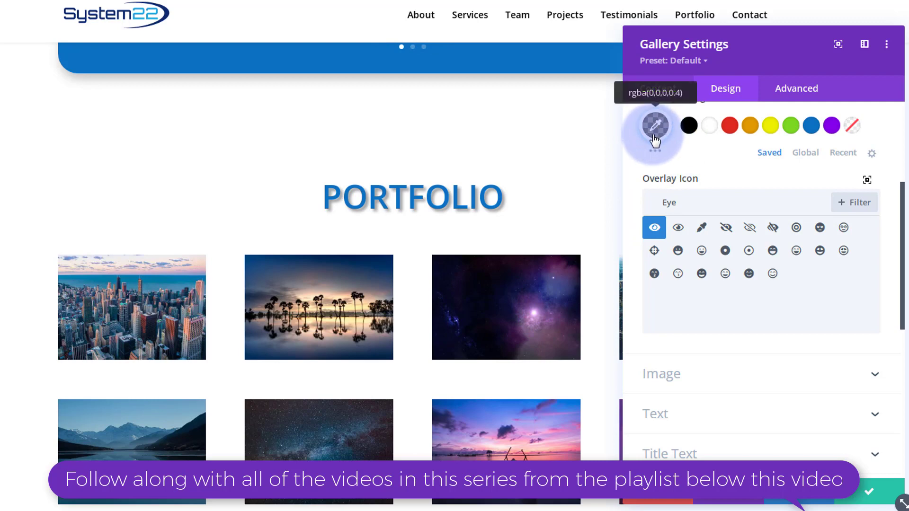
scroll(755, 270, "down", 2)
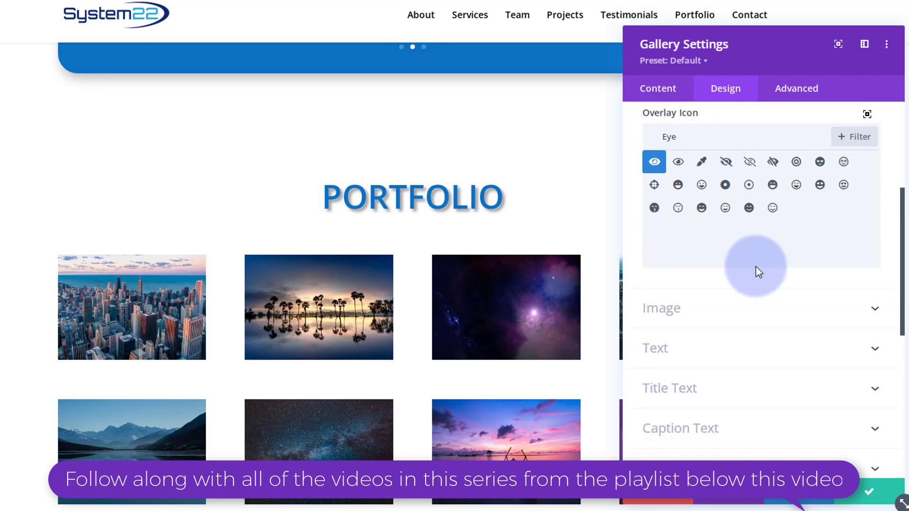
left_click(763, 308)
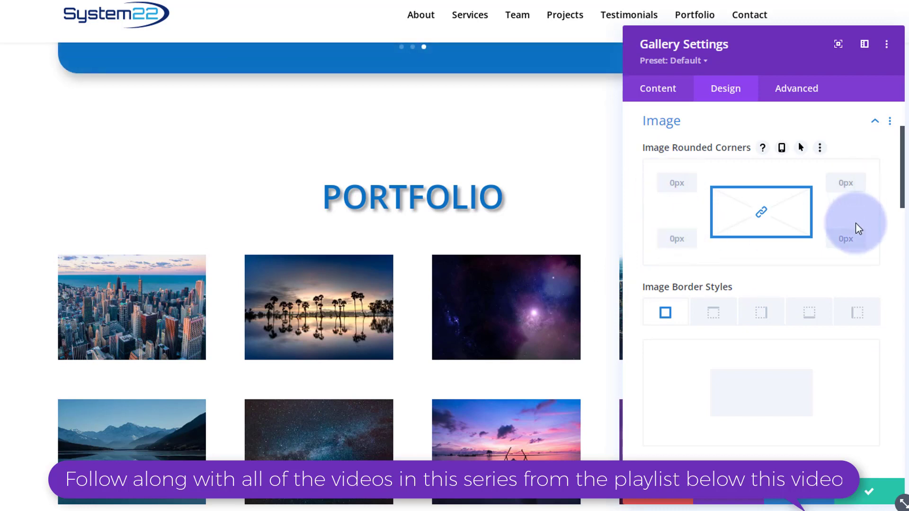
- Scroll through the gallery's Image options, then save and close Gallery Settings
scroll(836, 239, "down", 3)
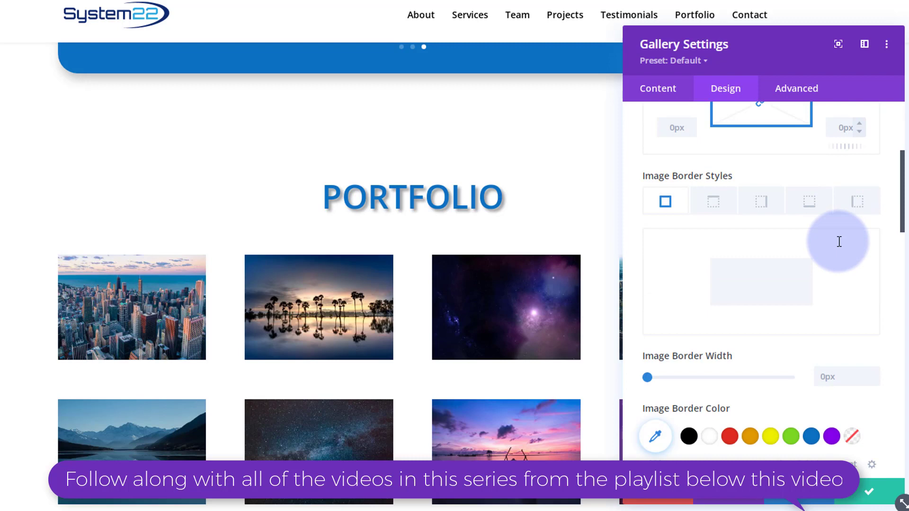
scroll(720, 211, "down", 6)
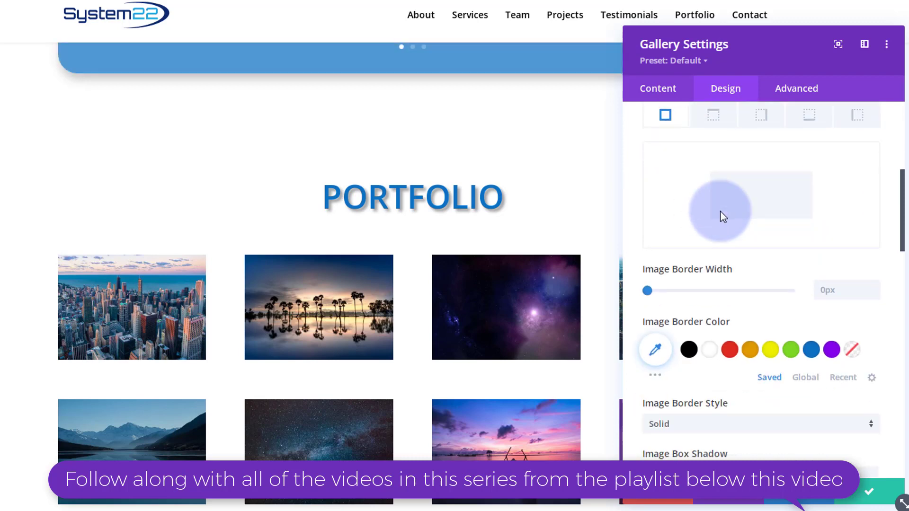
scroll(779, 222, "down", 8)
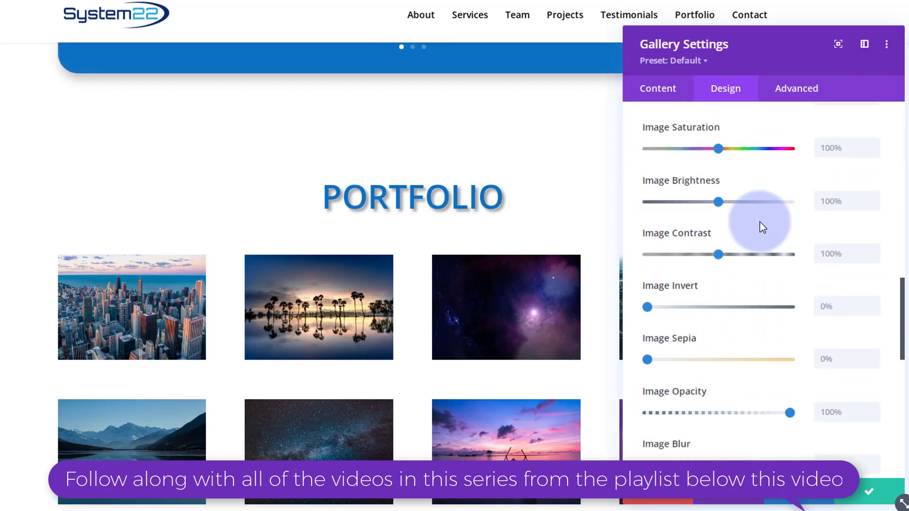
scroll(762, 228, "down", 3)
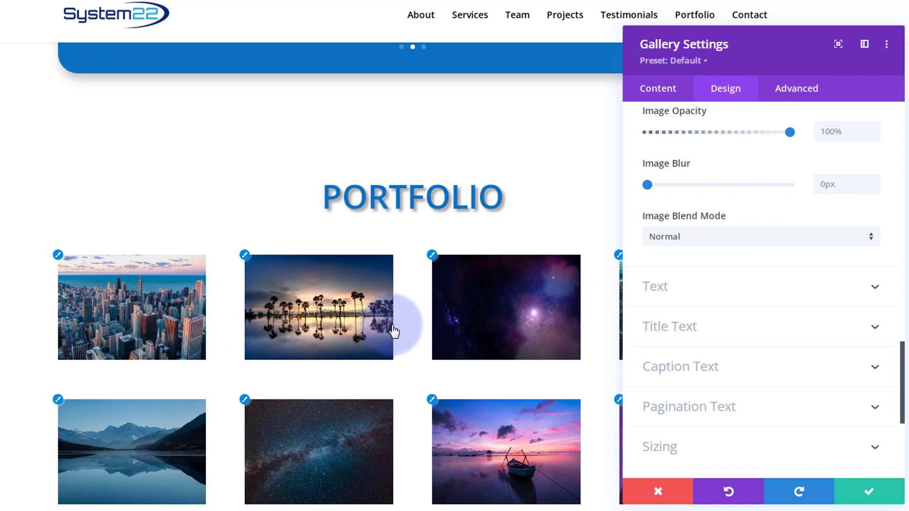
left_click(875, 497)
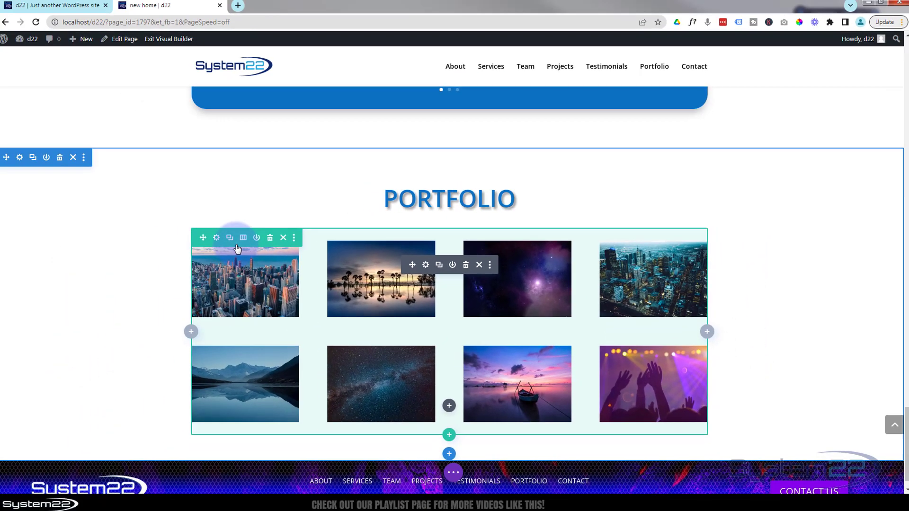
- In the Portfolio row's Sizing, enable Use Custom Gutter Width and lower Gutter Width from 3 to 1
left_click(126, 247)
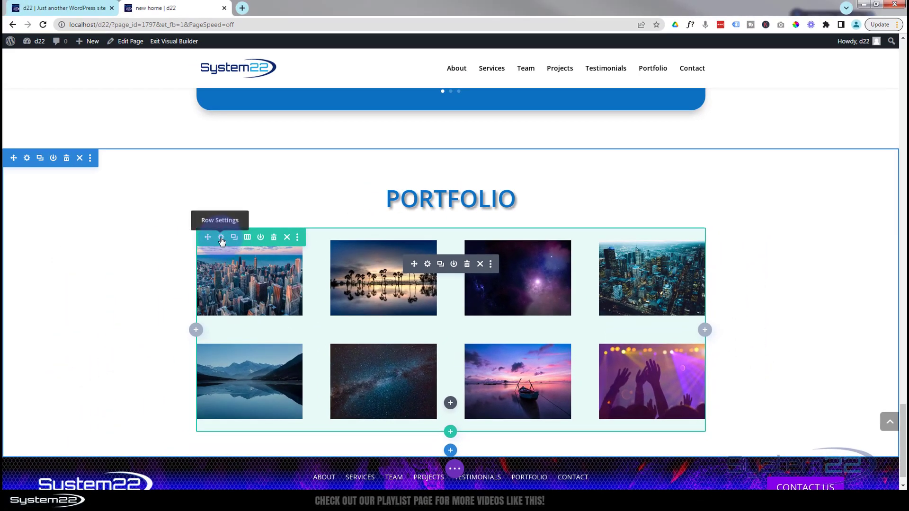
left_click(221, 238)
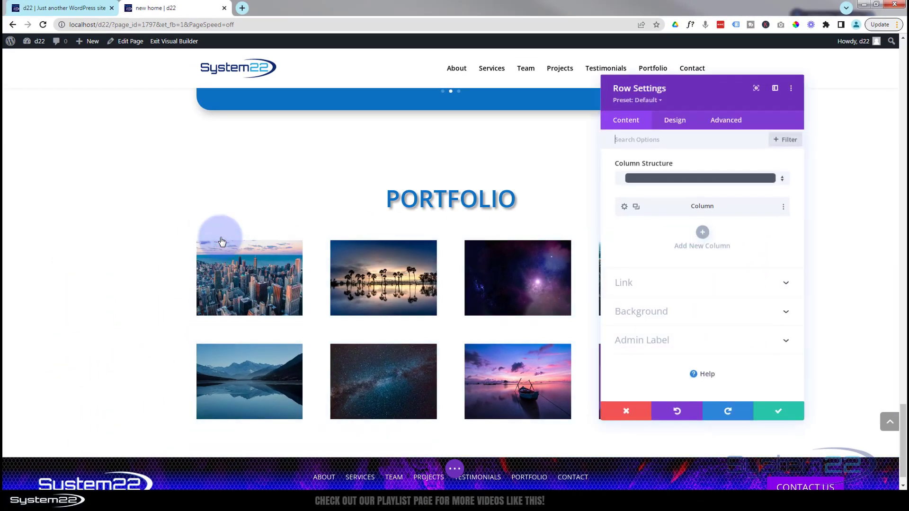
left_click(678, 125)
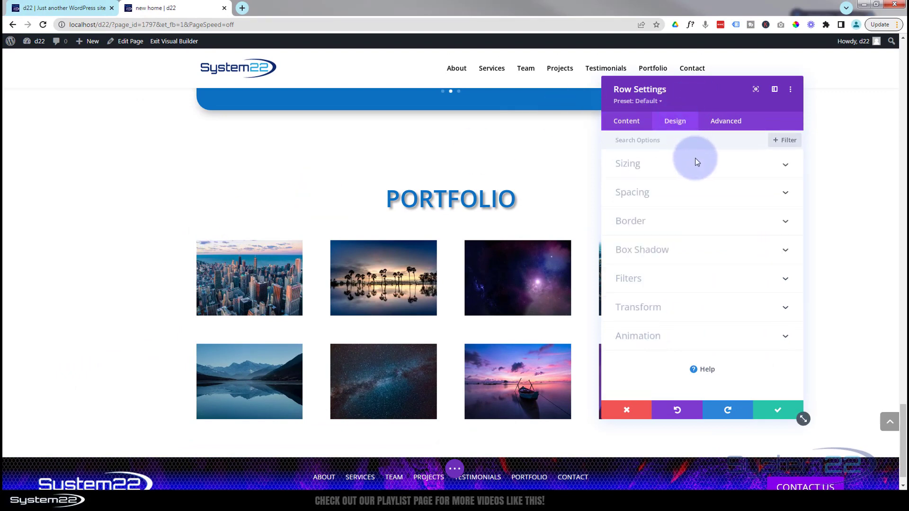
left_click(746, 171)
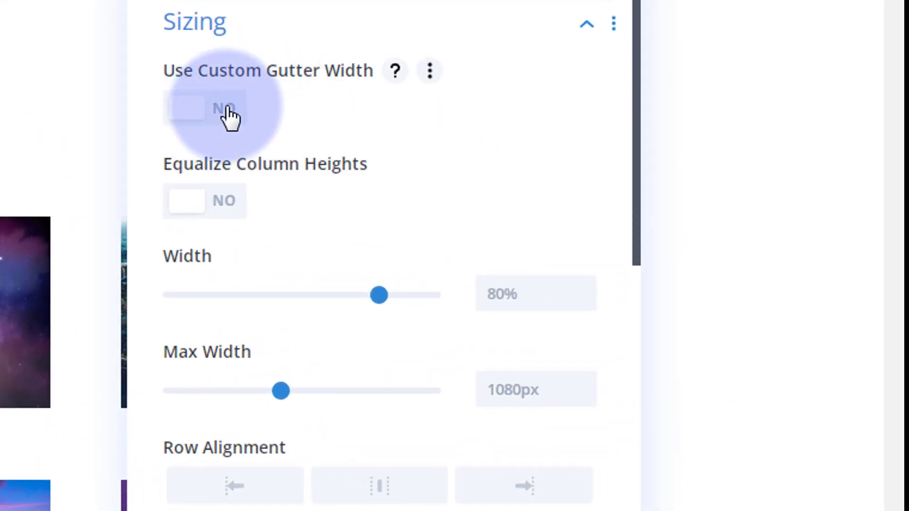
left_click(230, 114)
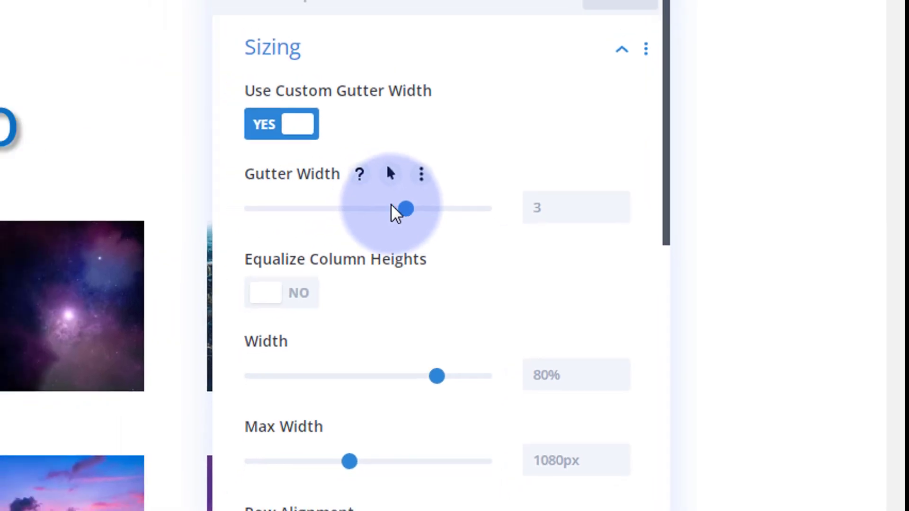
left_click_drag(390, 208, 211, 210)
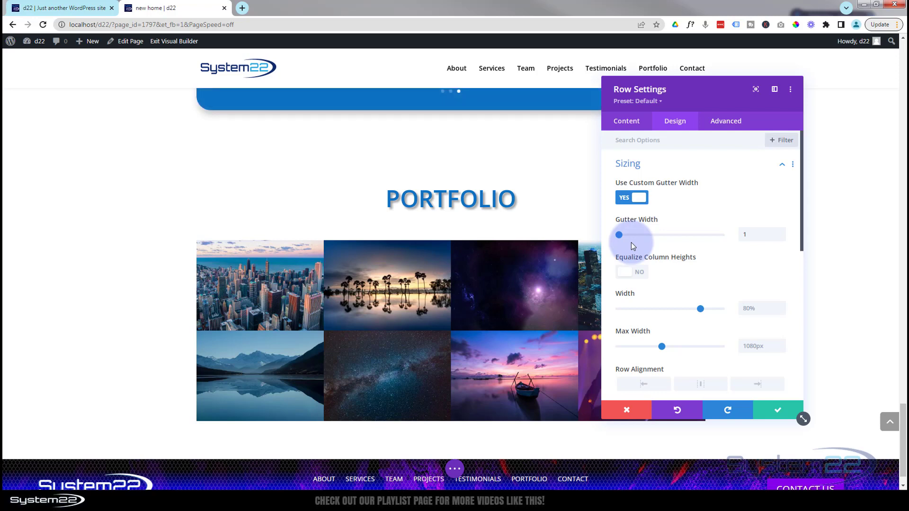
key("Tab")
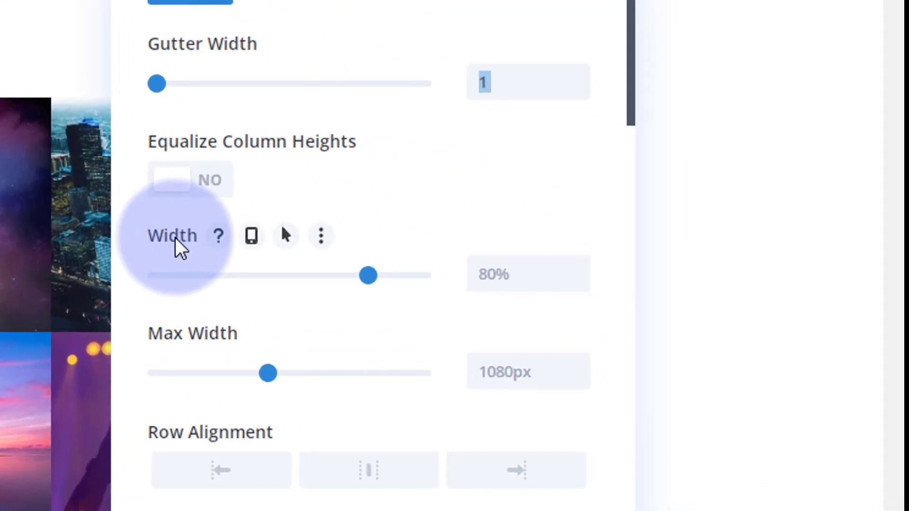
- Set the row's Width from 80% to 100% and Max Width from 1080px to 100%
left_click_drag(368, 274, 446, 276)
left_click_drag(521, 273, 471, 273)
key("ctrl+c")
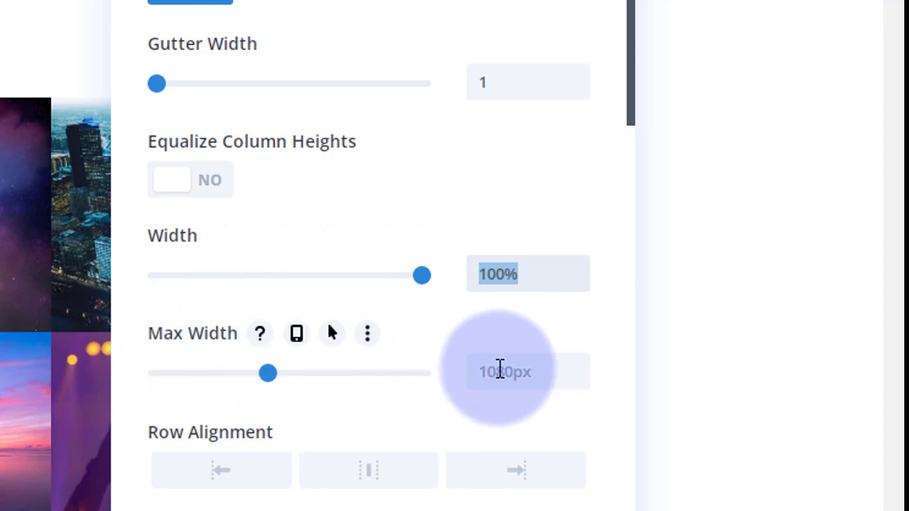
left_click(481, 374)
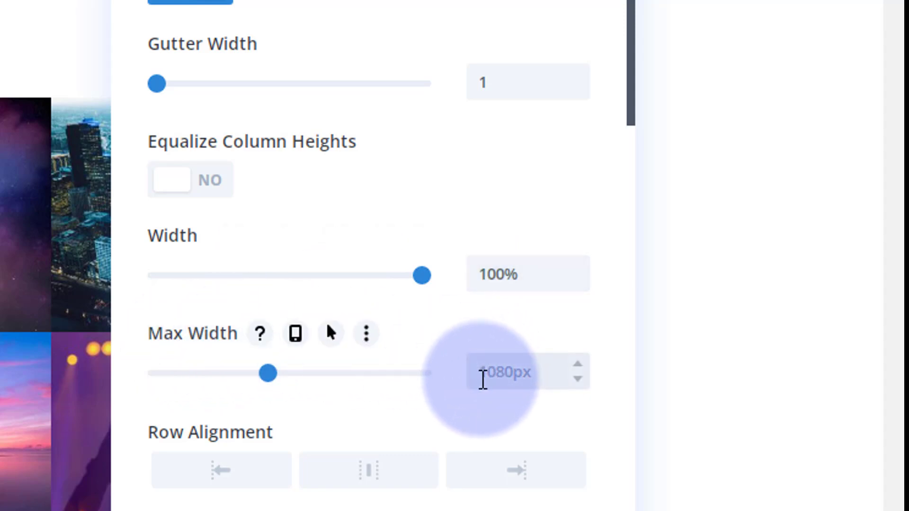
key("ctrl+v")
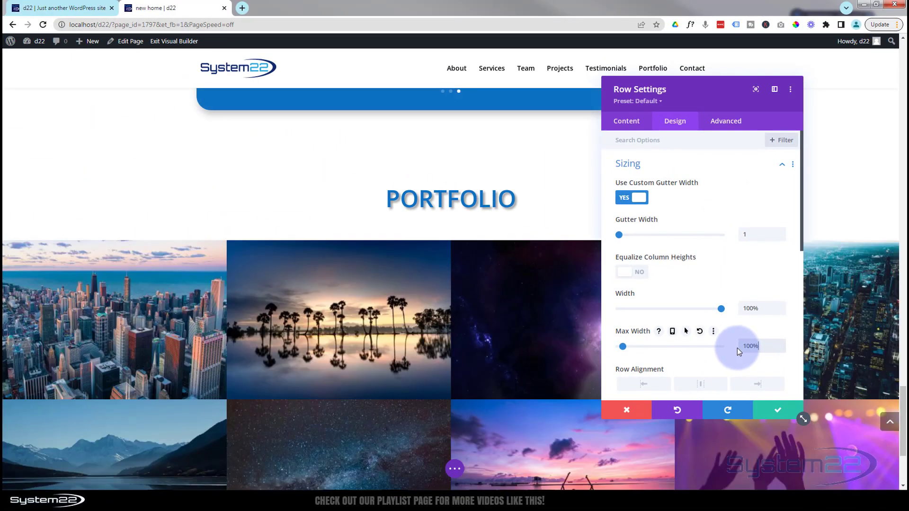
- Scroll the page to check that the gallery now spans the full width
scroll(257, 198, "down", 3)
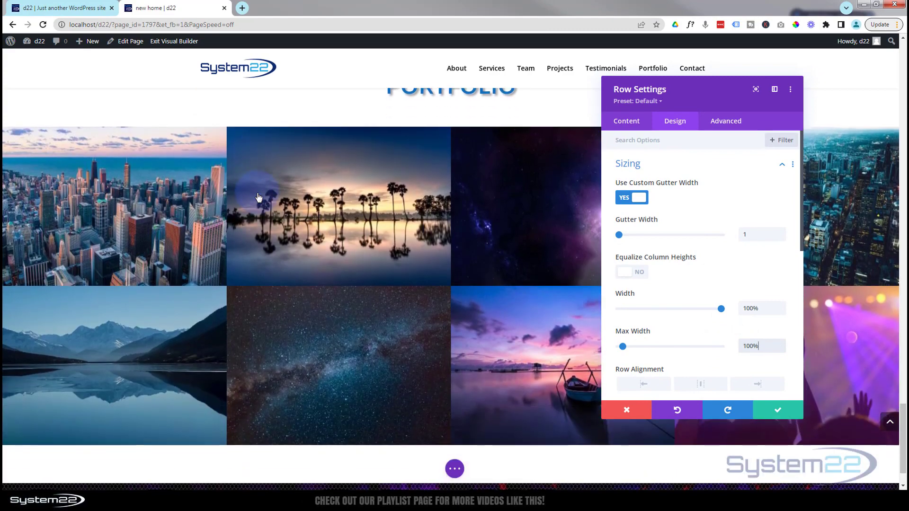
scroll(286, 239, "up", 2)
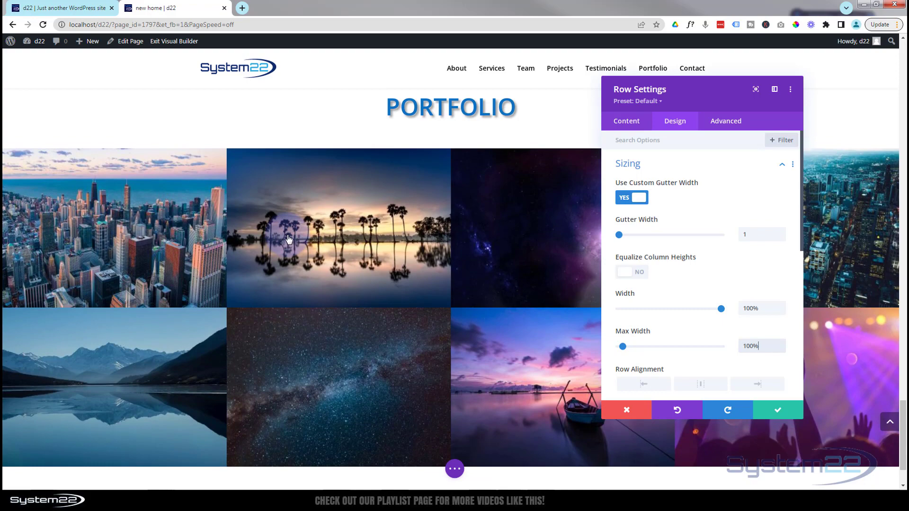
scroll(289, 238, "up", 3)
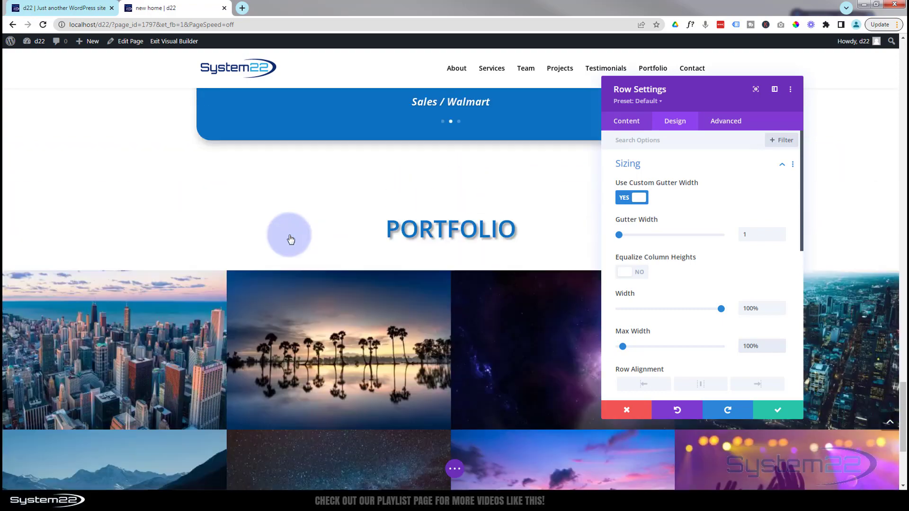
scroll(290, 237, "up", 2)
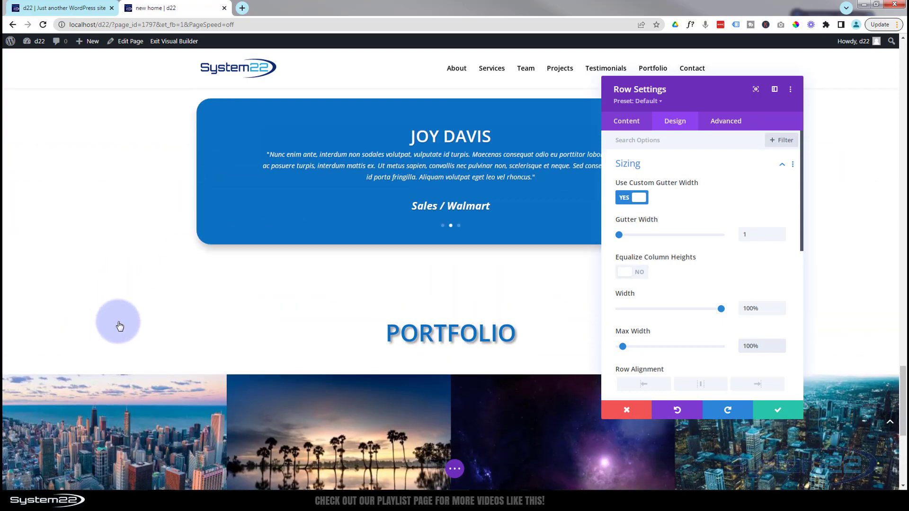
scroll(142, 310, "up", 2)
scroll(97, 276, "up", 1)
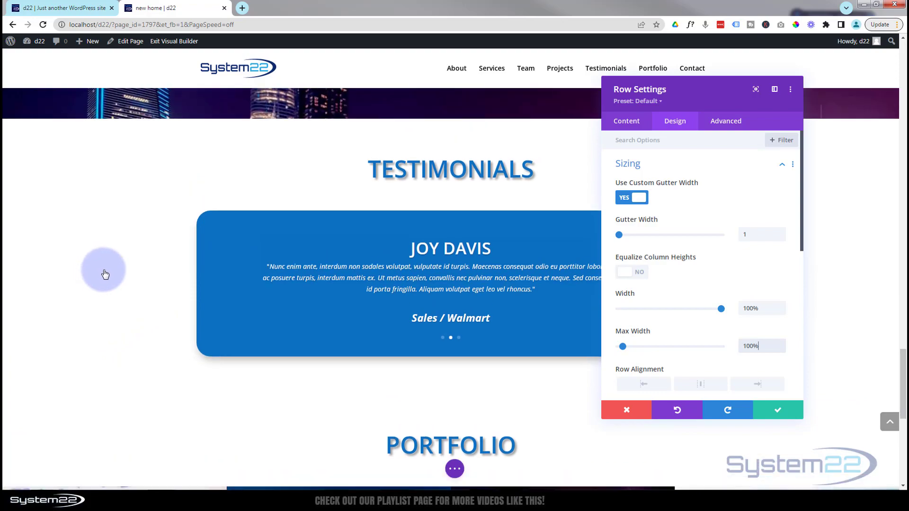
scroll(104, 272, "down", 3)
scroll(105, 275, "down", 2)
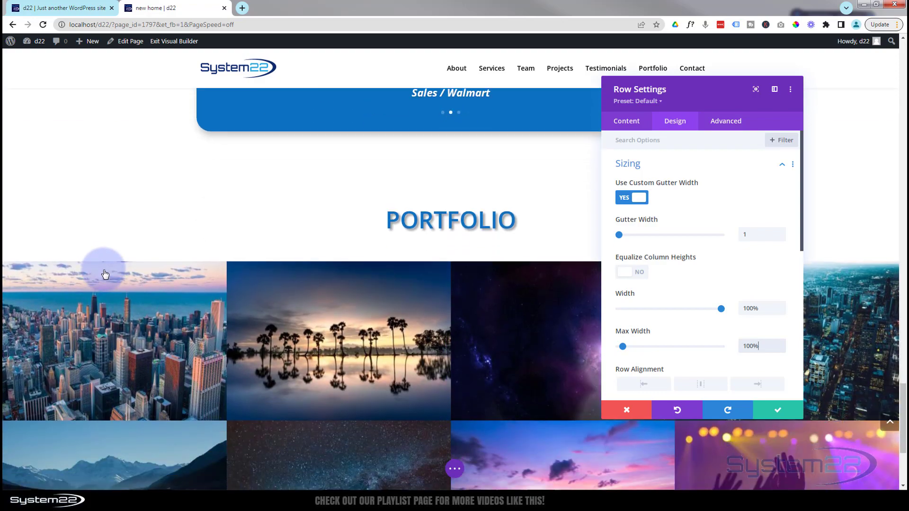
scroll(105, 275, "down", 3)
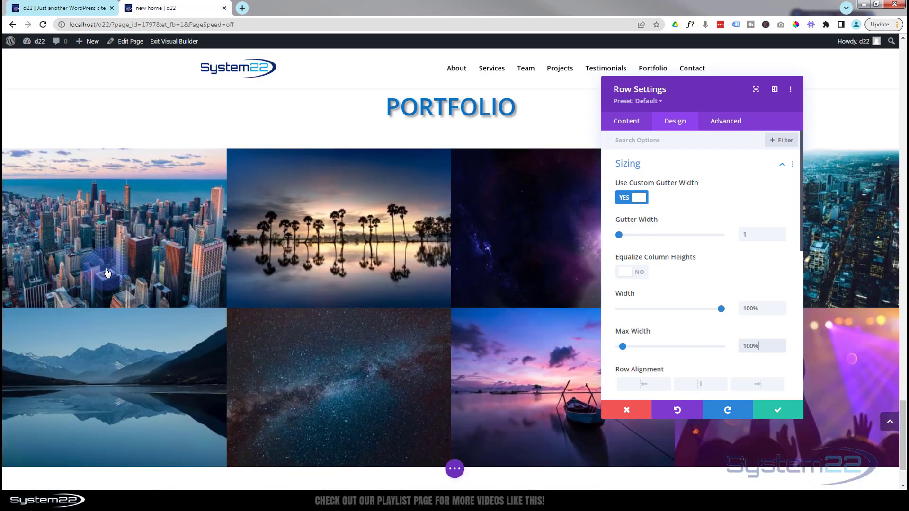
scroll(107, 272, "up", 2)
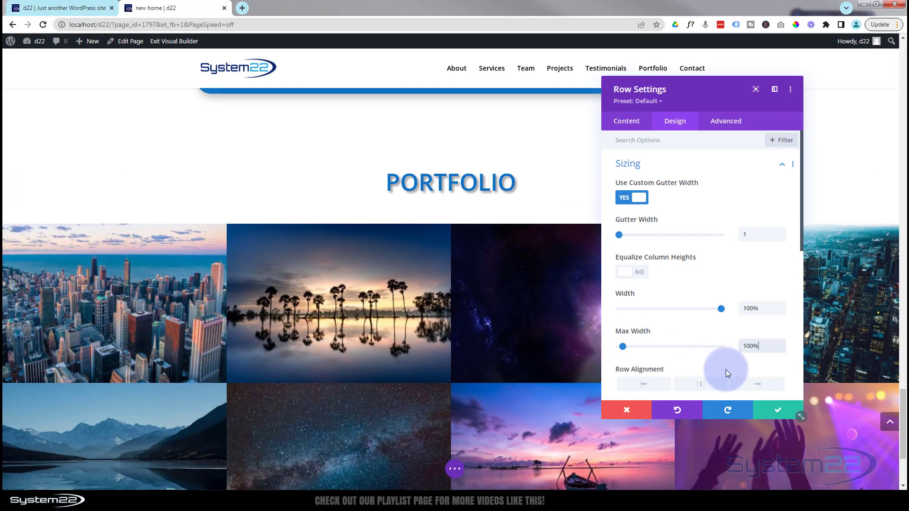
- Save the row settings, then give the Portfolio section a blue #0c71c3 background
left_click(779, 413)
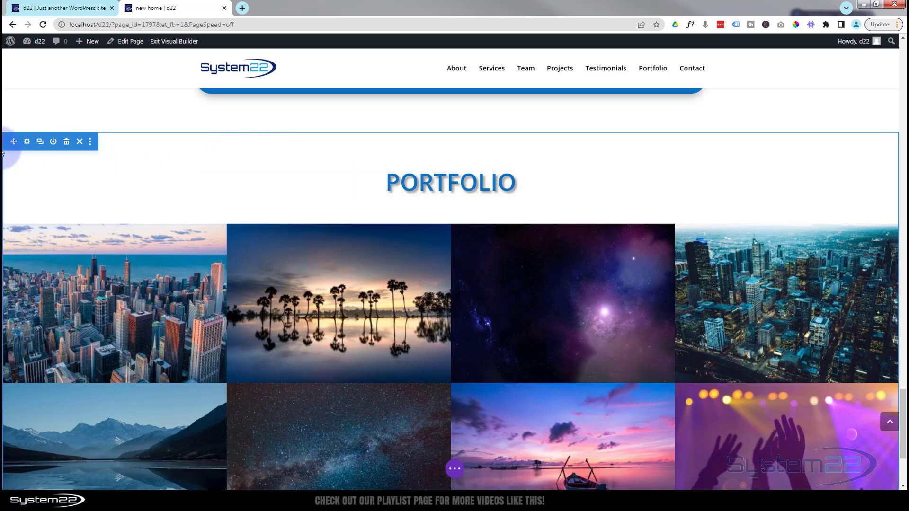
left_click(28, 141)
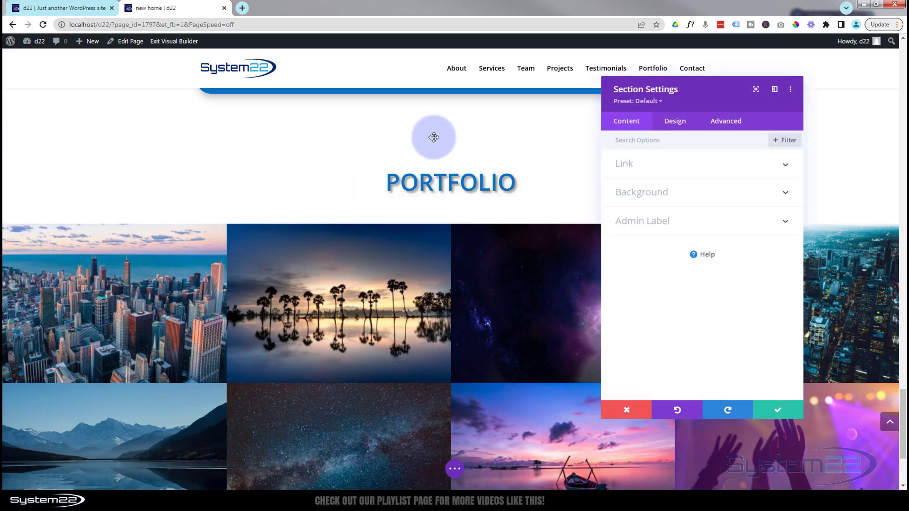
left_click(679, 194)
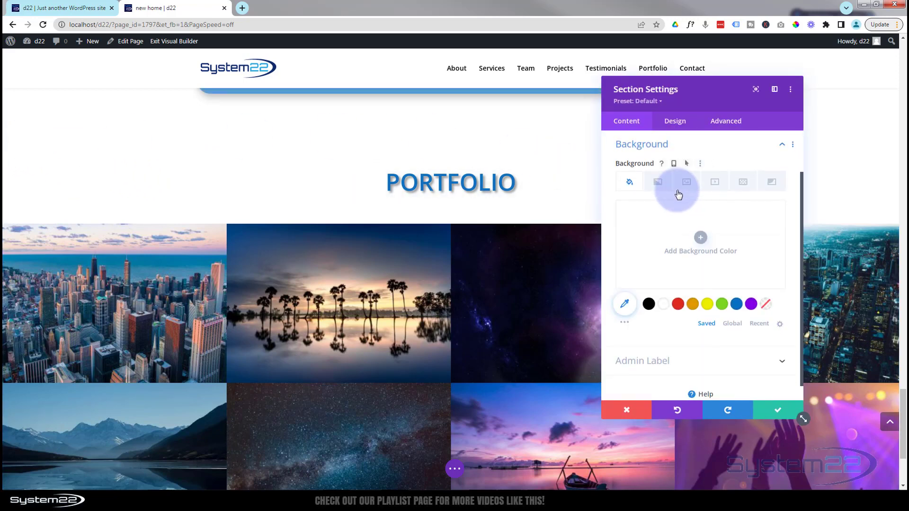
left_click(736, 304)
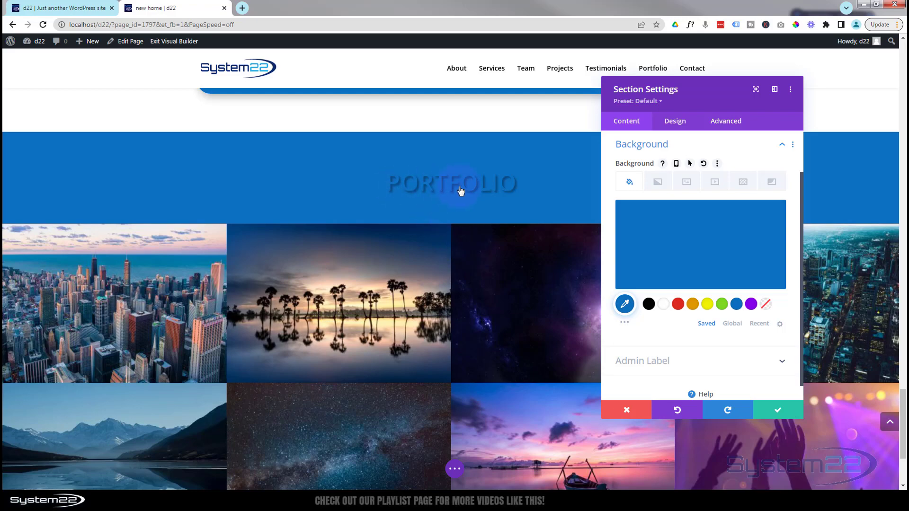
scroll(512, 352, "down", 3)
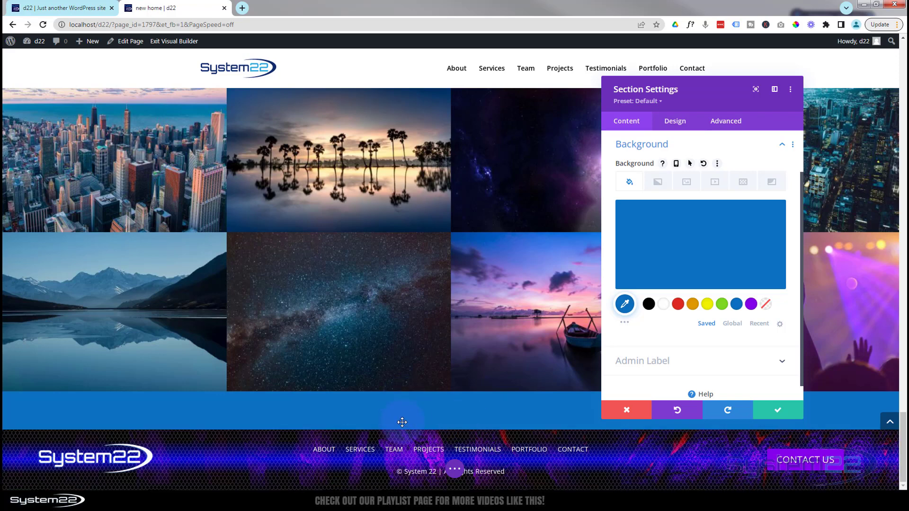
- Set the Portfolio section's Padding Bottom to 0px and save the section settings
left_click(679, 123)
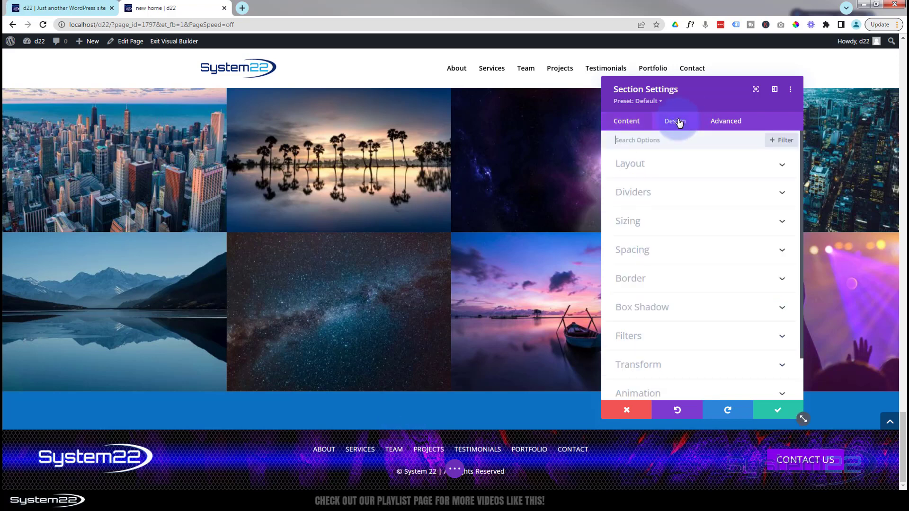
left_click(687, 250)
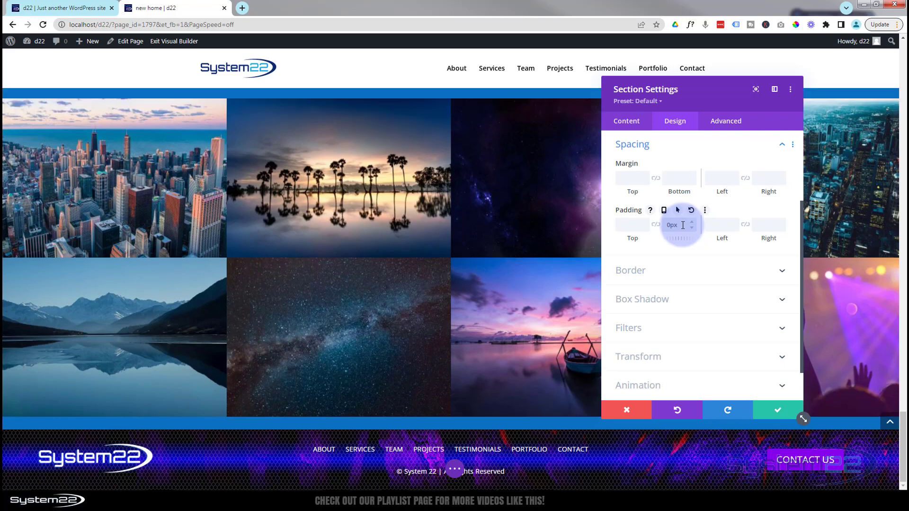
left_click(473, 425)
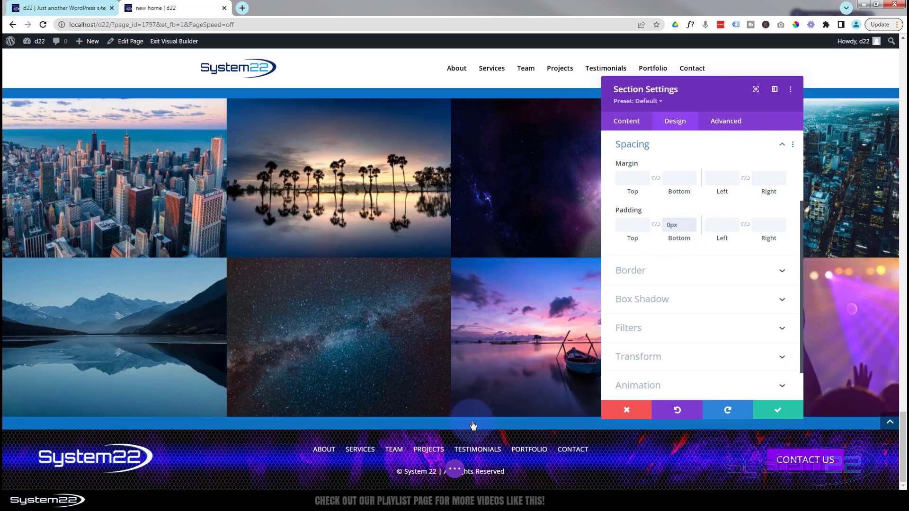
left_click(771, 412)
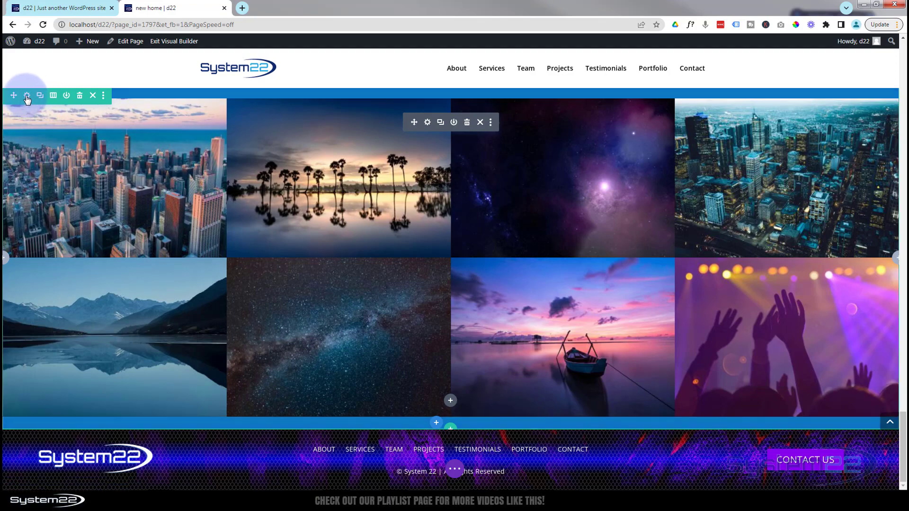
- Give the gallery row a Padding Bottom of 0px and save the row settings
left_click(27, 96)
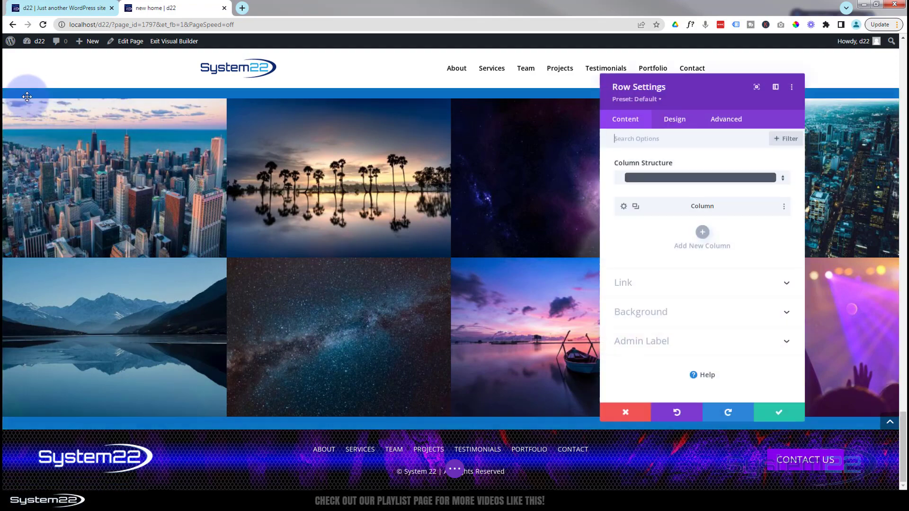
left_click(684, 124)
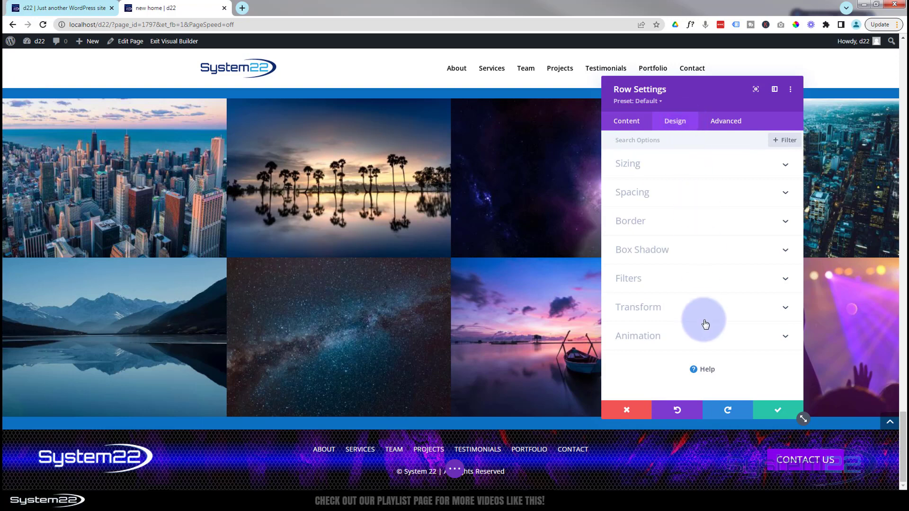
left_click(695, 201)
left_click(676, 223)
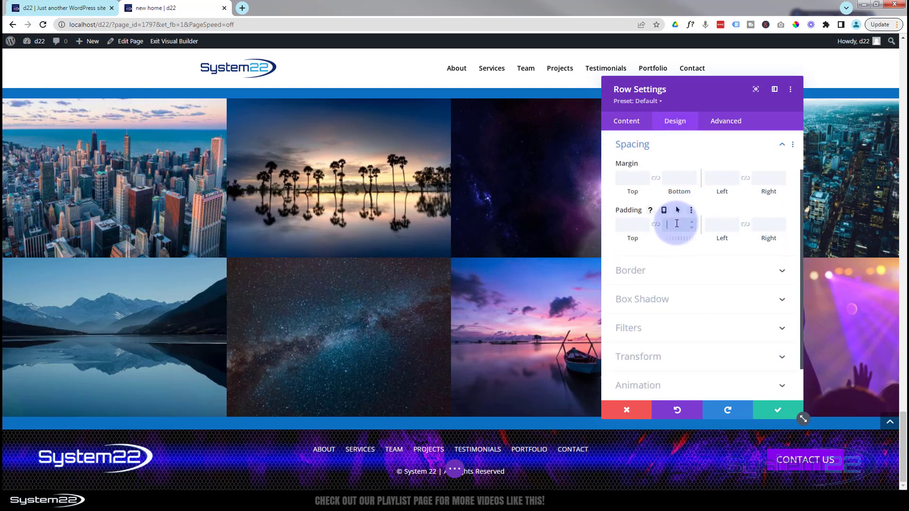
type("0px")
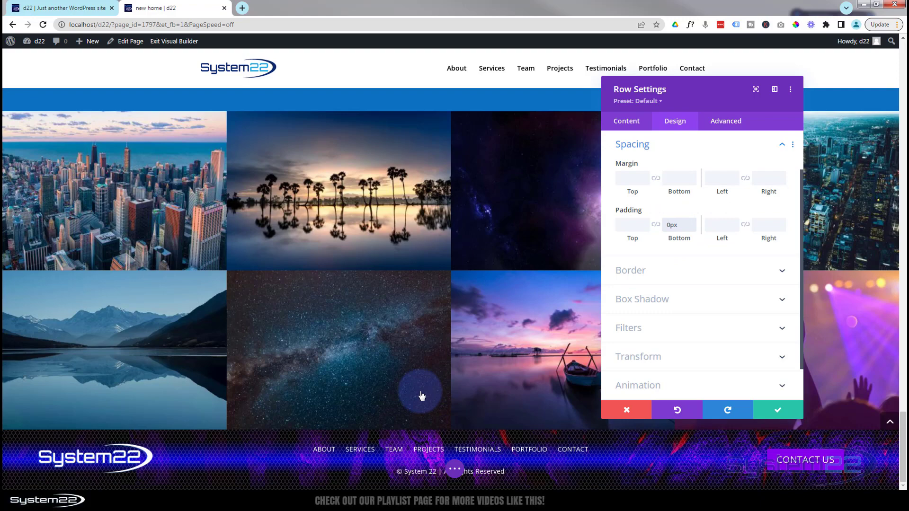
scroll(421, 389, "up", 4)
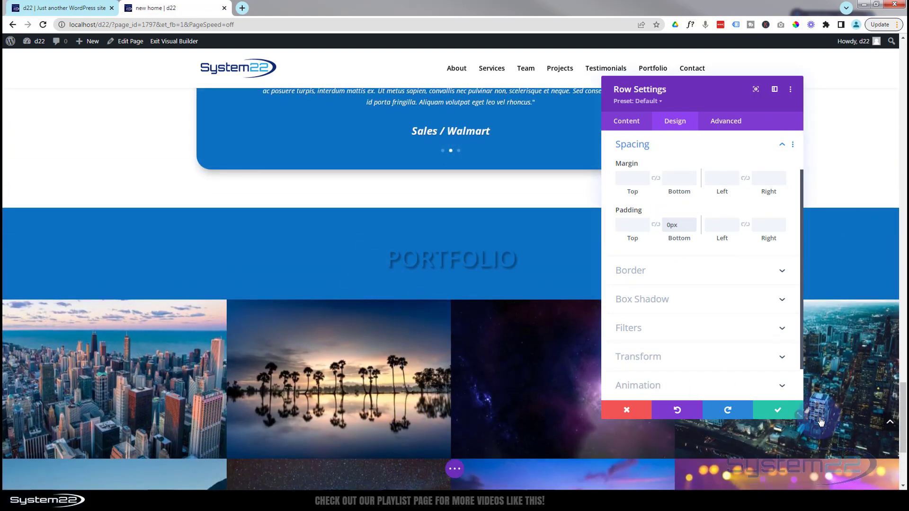
left_click(785, 416)
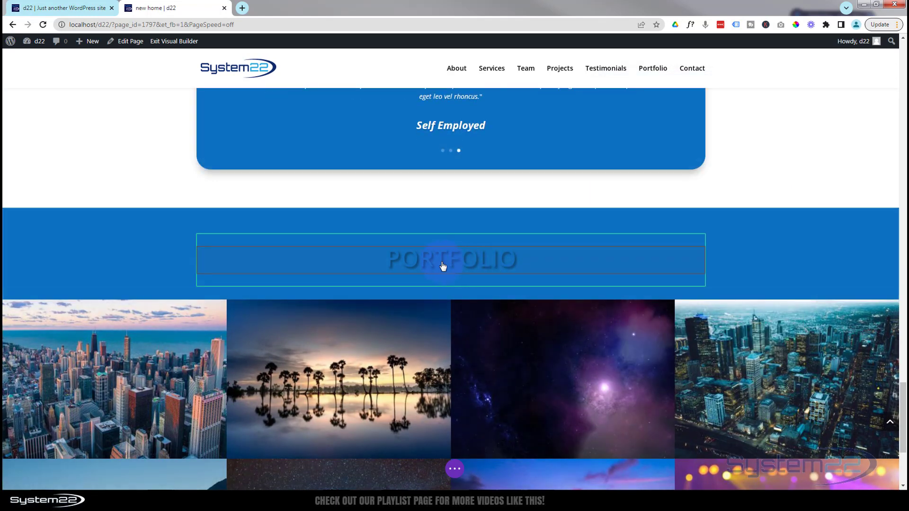
- Set the PORTFOLIO module's H2 heading text colour to white #ffffff
mouse_move(443, 266)
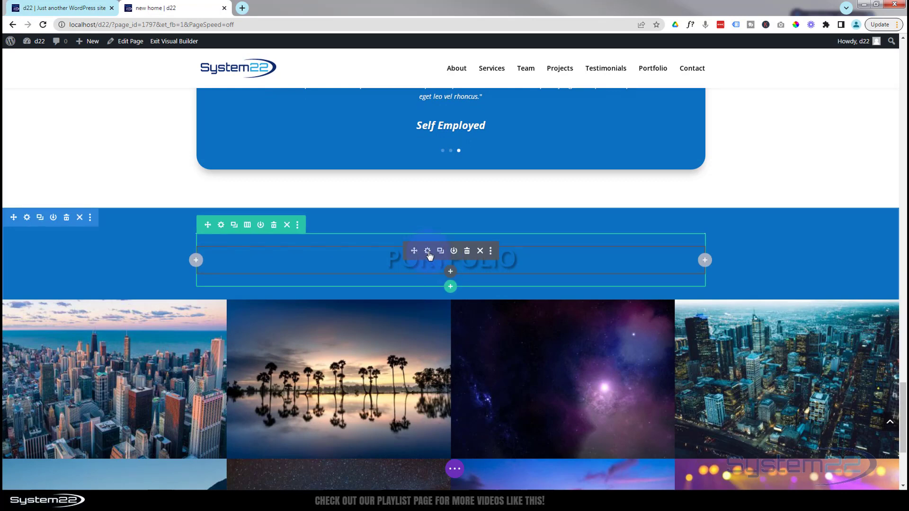
left_click(428, 252)
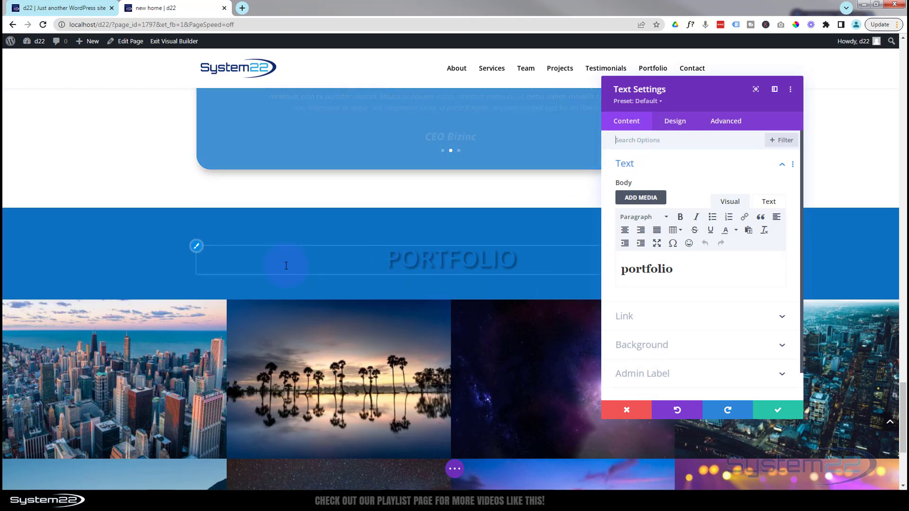
left_click(197, 247)
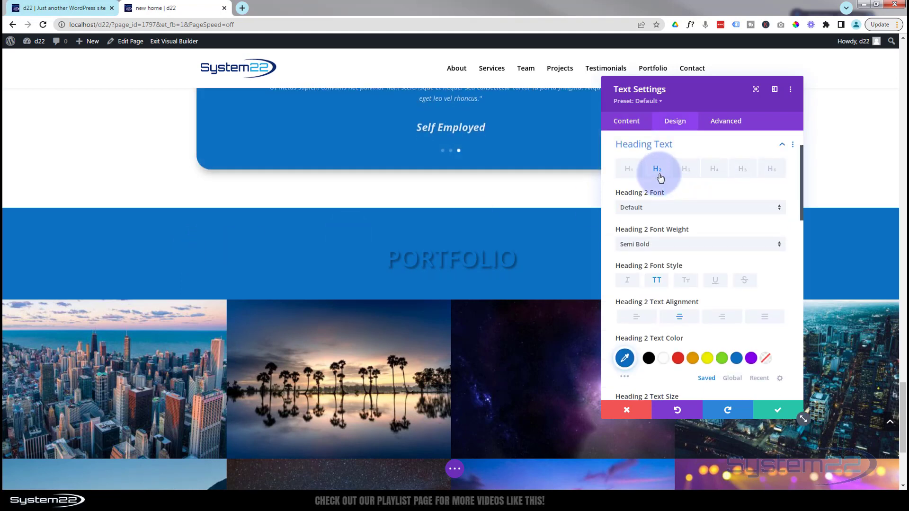
left_click(665, 359)
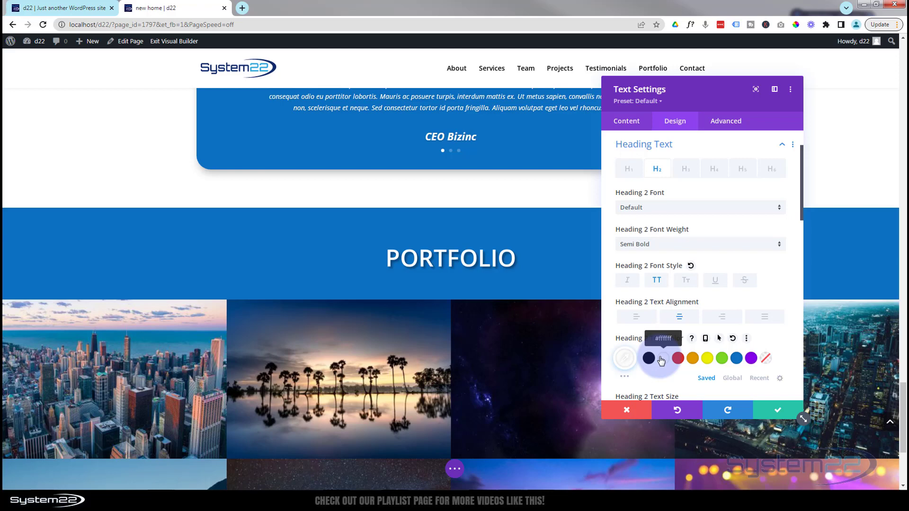
- Save the heading colour change, then save the page and exit the Visual Builder
left_click(777, 411)
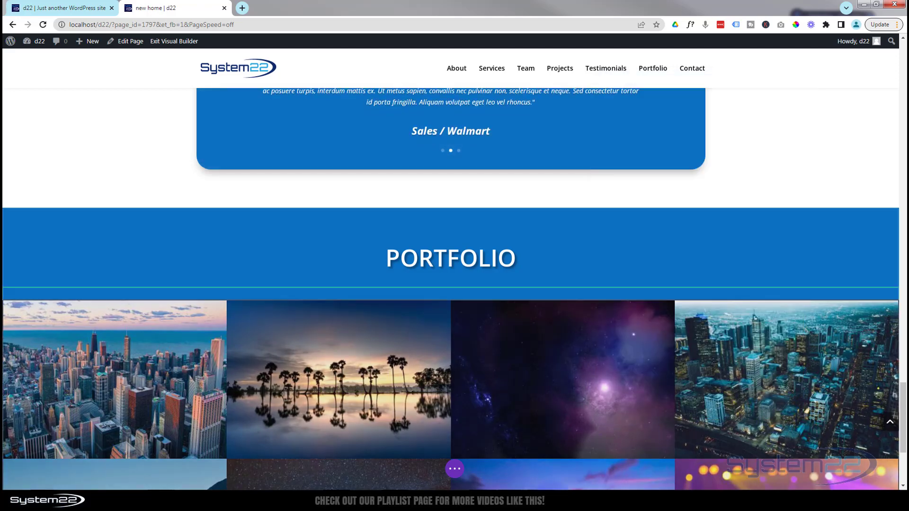
left_click(455, 470)
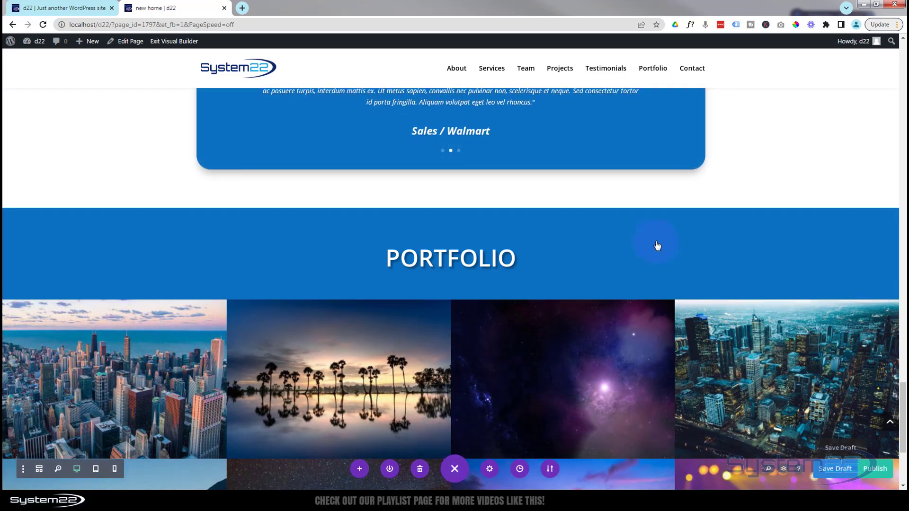
left_click(161, 44)
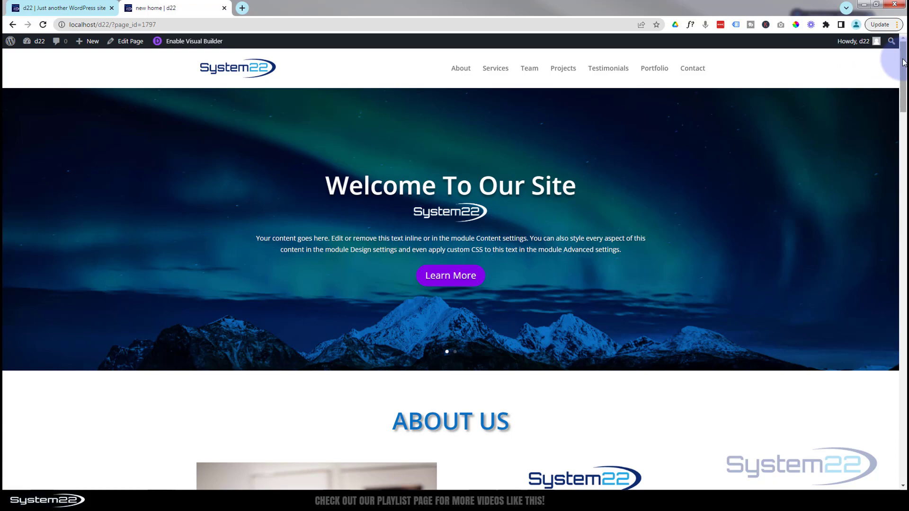
- Scroll to Portfolio, then open and close the Trees, Super Nova and Urban lightboxes
left_click_drag(903, 62, 903, 303)
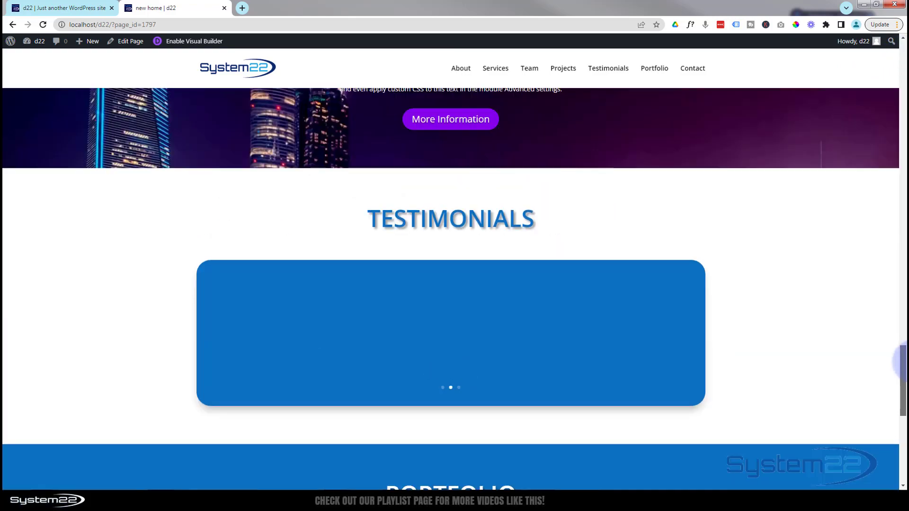
left_click_drag(903, 362, 905, 425)
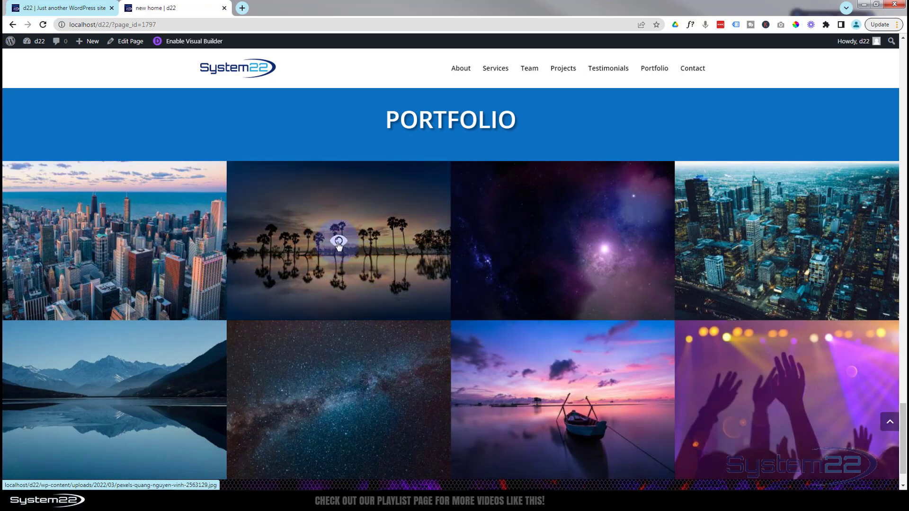
left_click(338, 243)
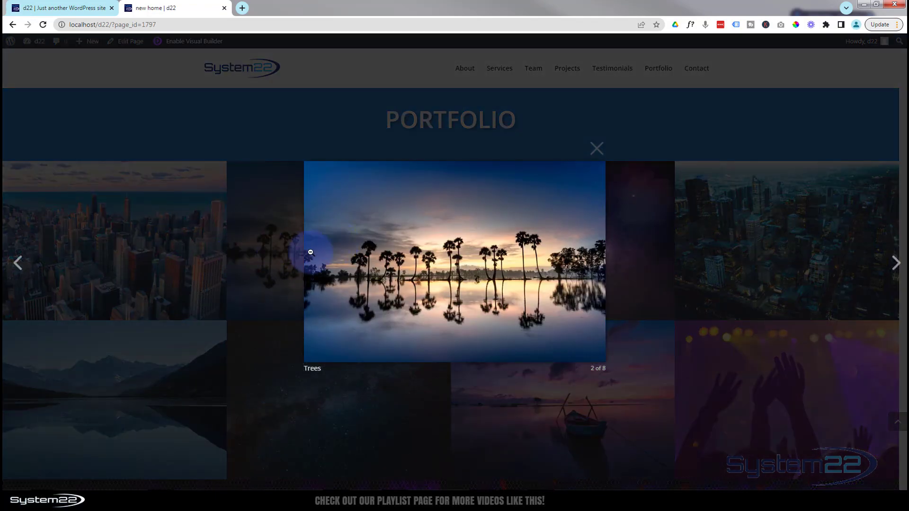
left_click(597, 149)
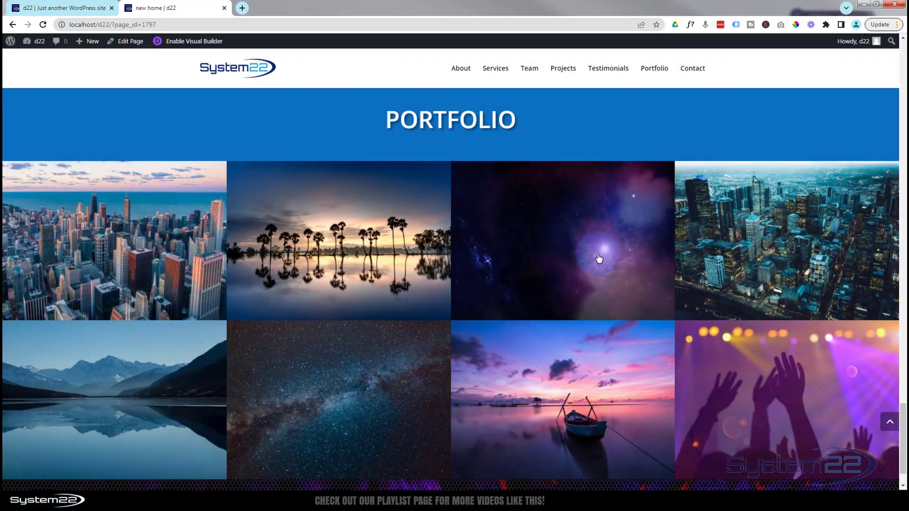
left_click(562, 240)
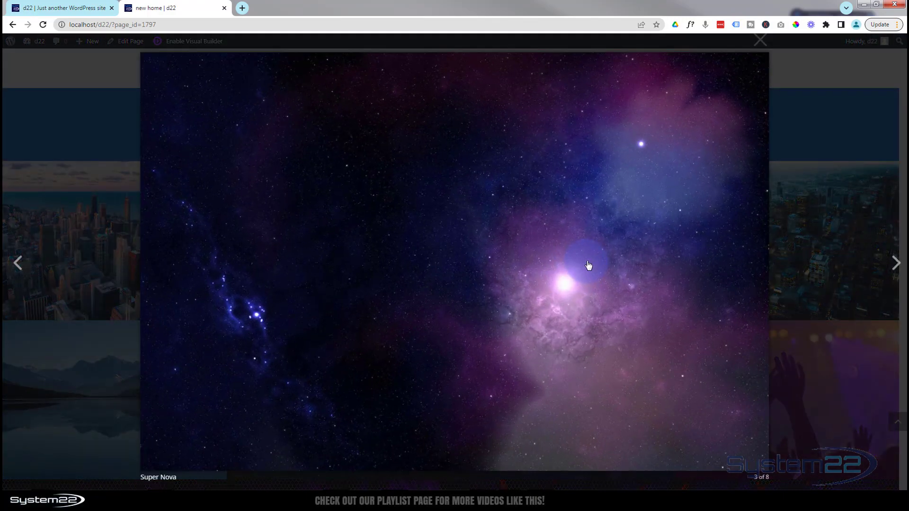
left_click(812, 155)
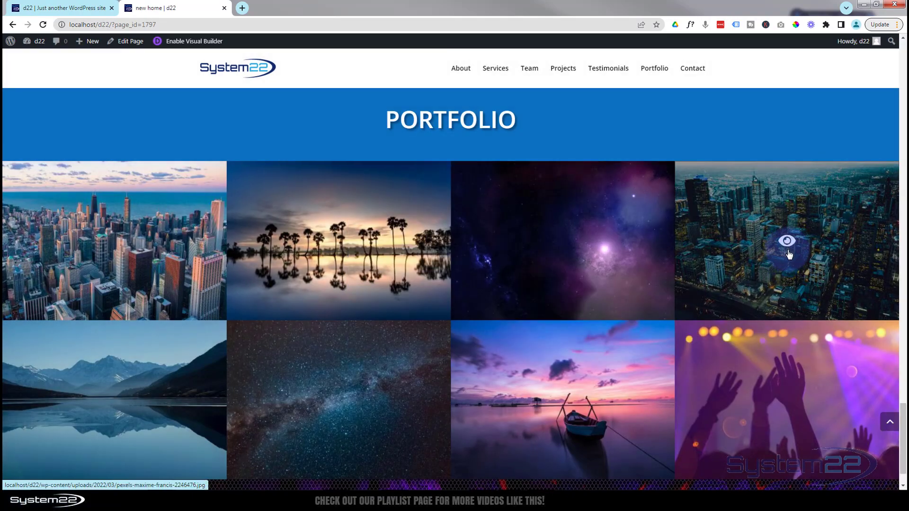
left_click(789, 255)
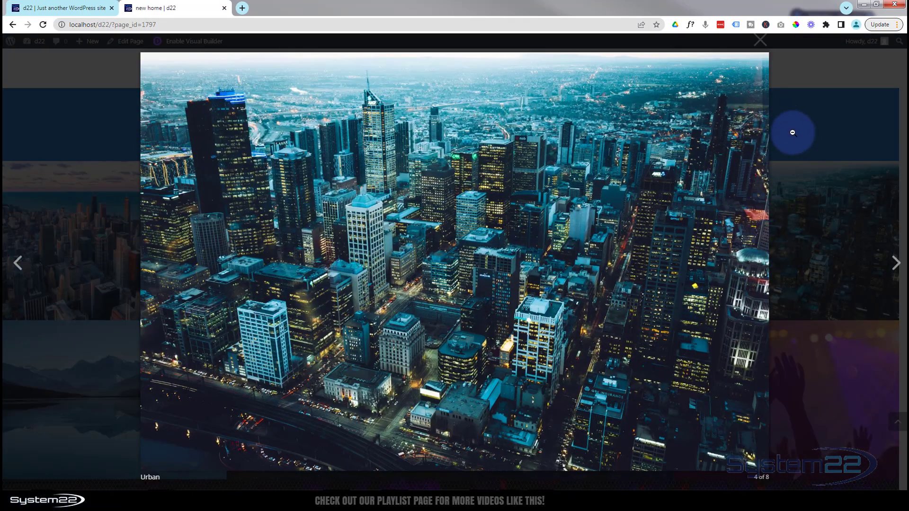
left_click(792, 132)
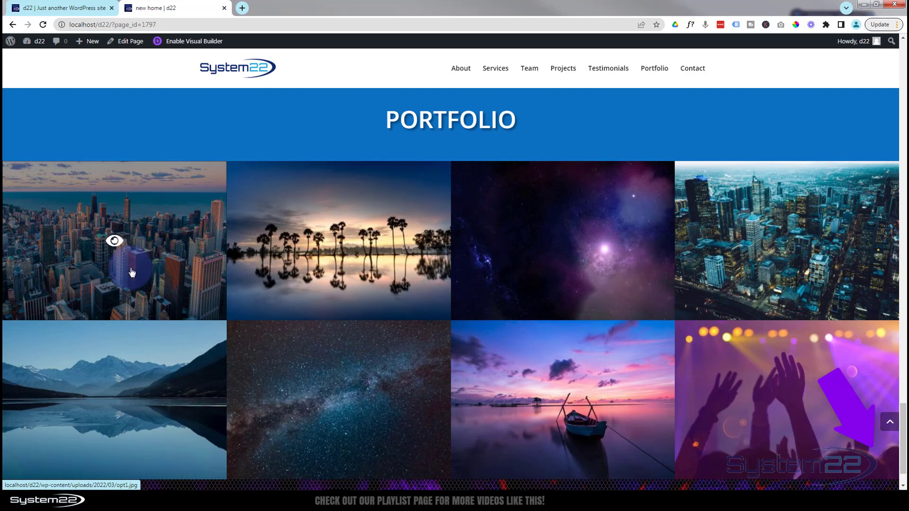
left_click(132, 273)
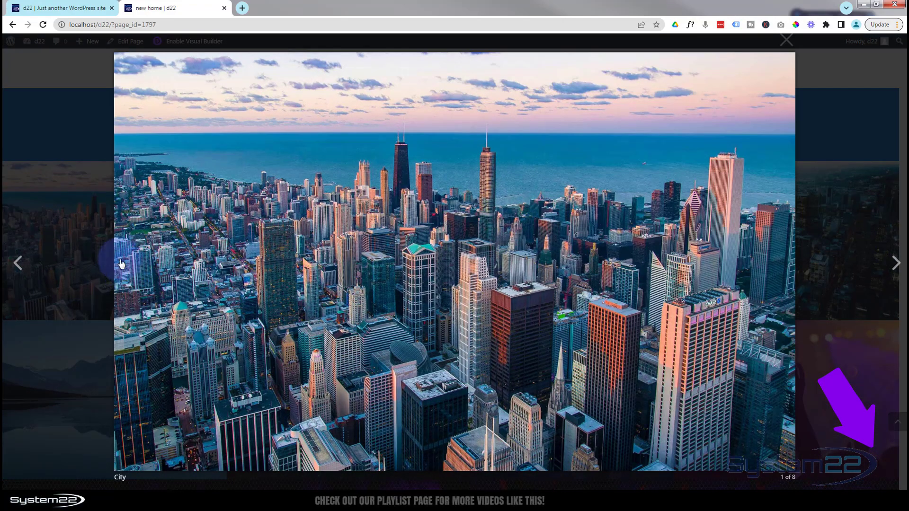
left_click(75, 261)
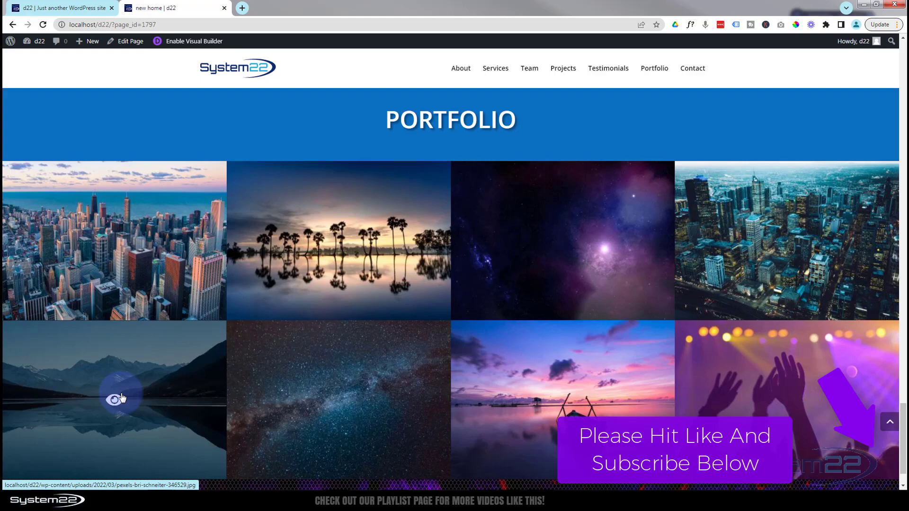
left_click(127, 395)
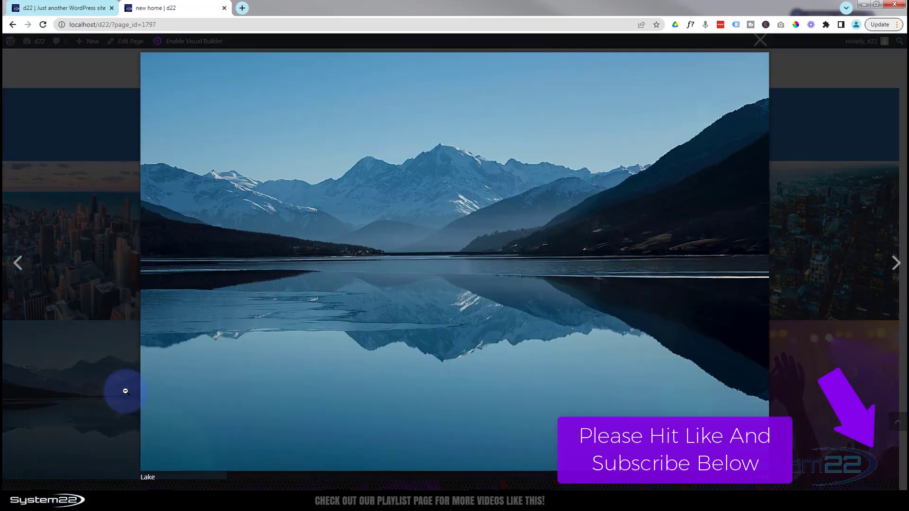
left_click(82, 418)
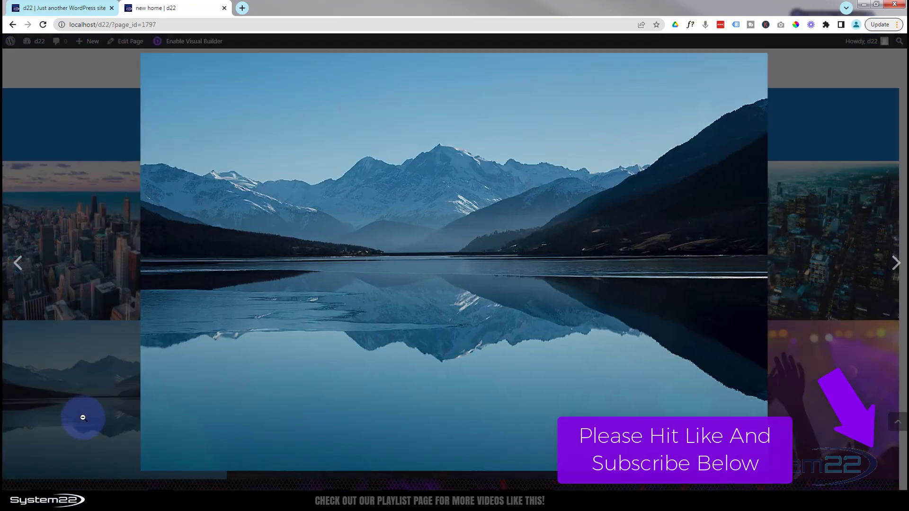